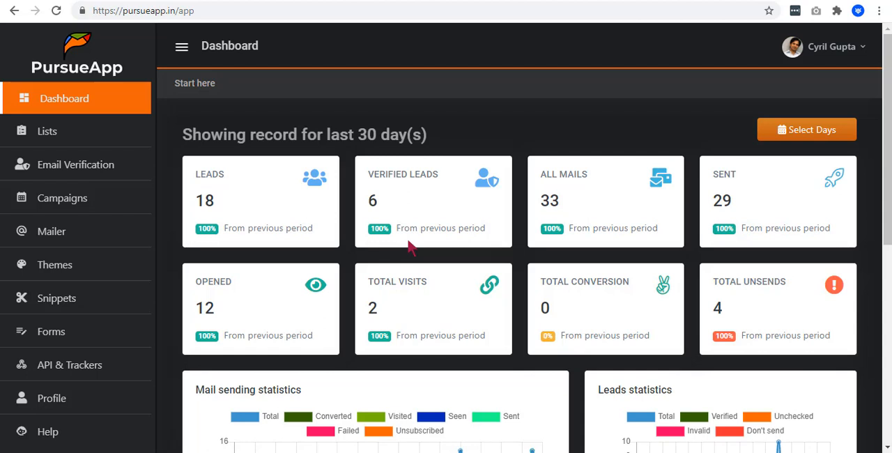
- Start a new campaign titled "DemoCampaign" with the description "This is a demo campaign"
click(132, 194)
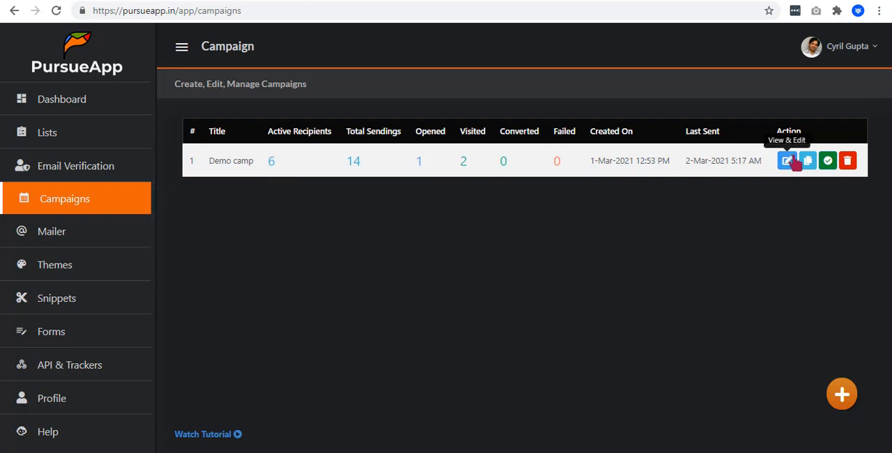
click(841, 394)
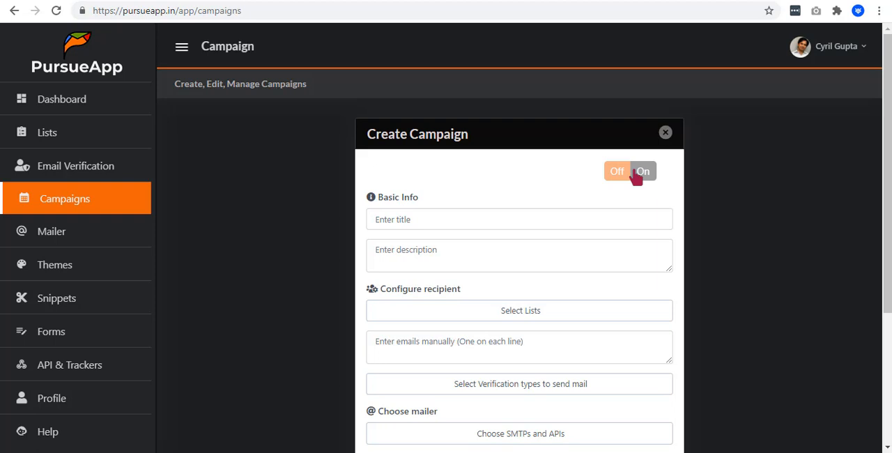
click(458, 222)
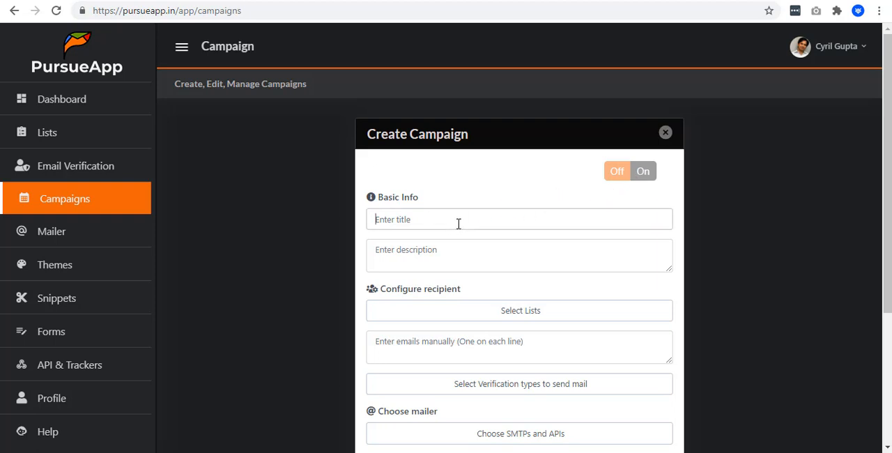
text(DemoCampaign)
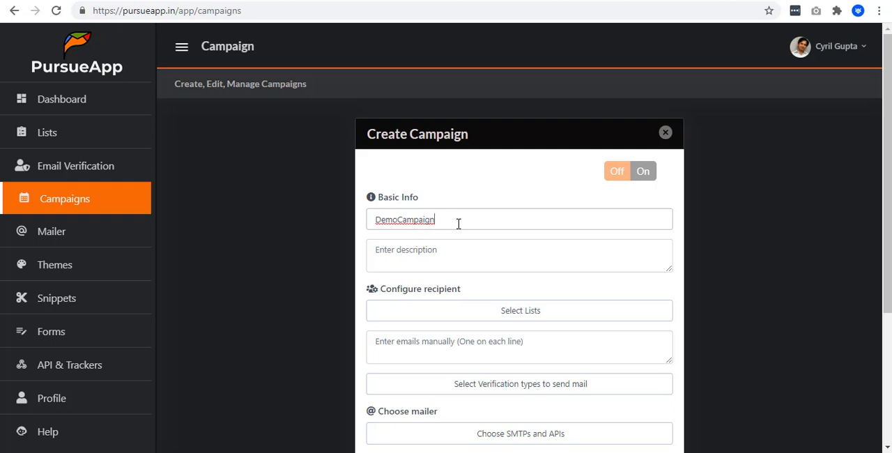
scroll(458, 223, down, 1)
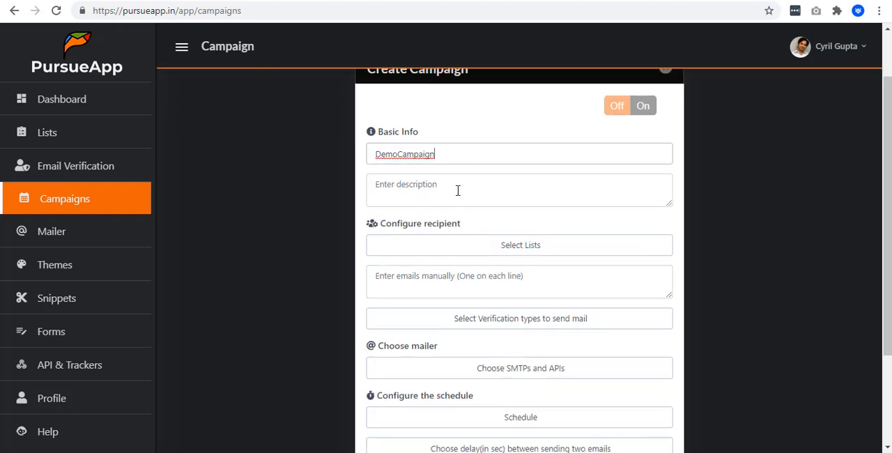
click(458, 190)
text(This is a demo campaign)
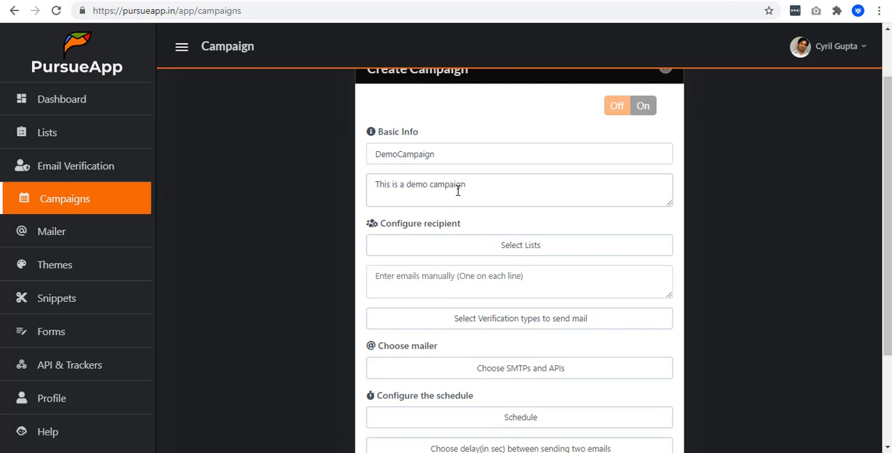
- Select List3, List2 and Fav List as the campaign's recipient lists
scroll(458, 188, down, 1)
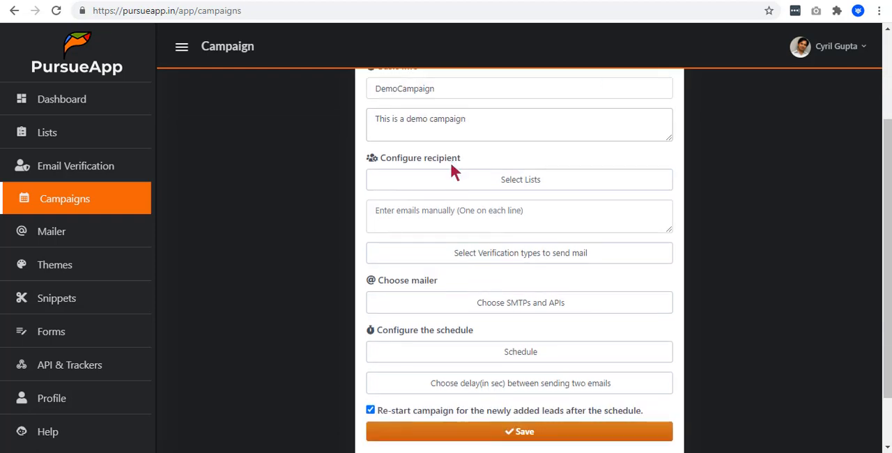
scroll(453, 171, up, 1)
click(510, 249)
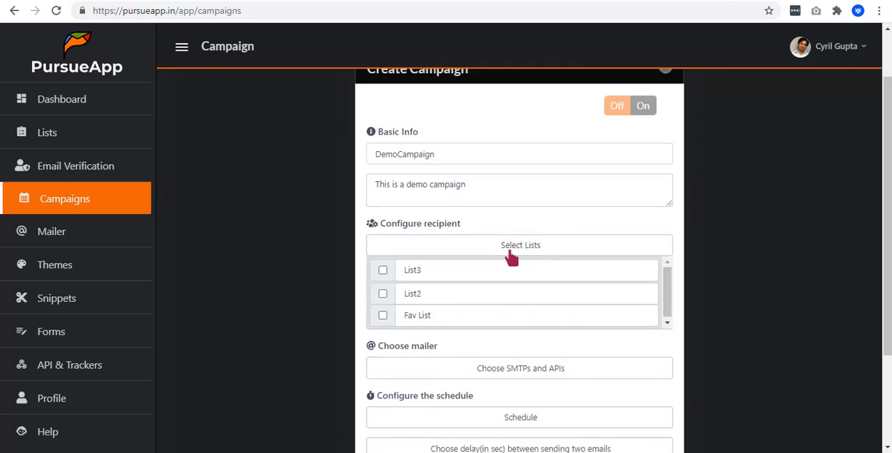
click(382, 270)
click(383, 293)
click(382, 315)
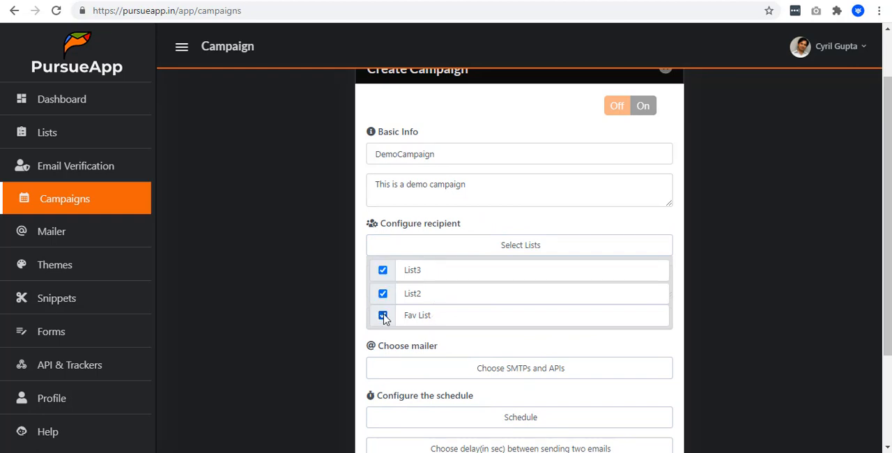
click(491, 252)
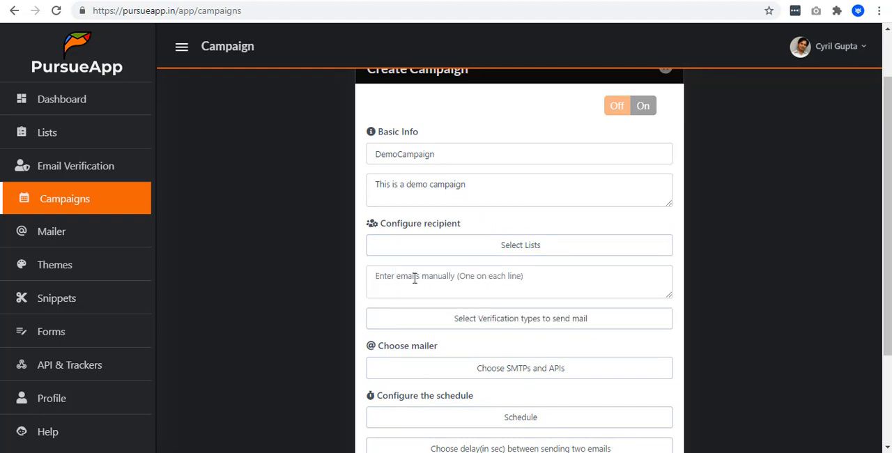
- Check which recipient lists are selected for the campaign
click(529, 246)
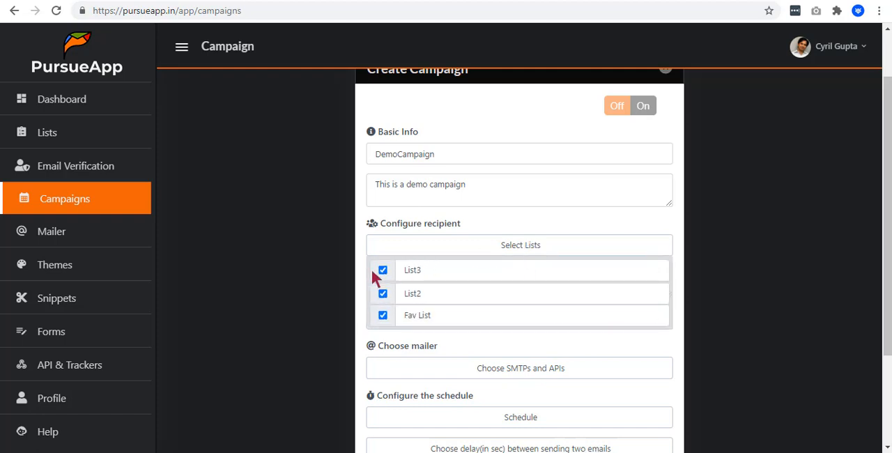
click(528, 249)
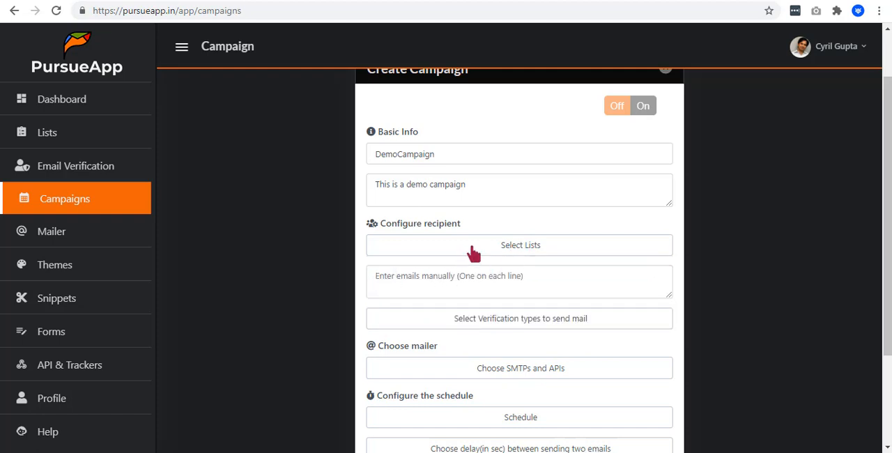
scroll(473, 260, down, 1)
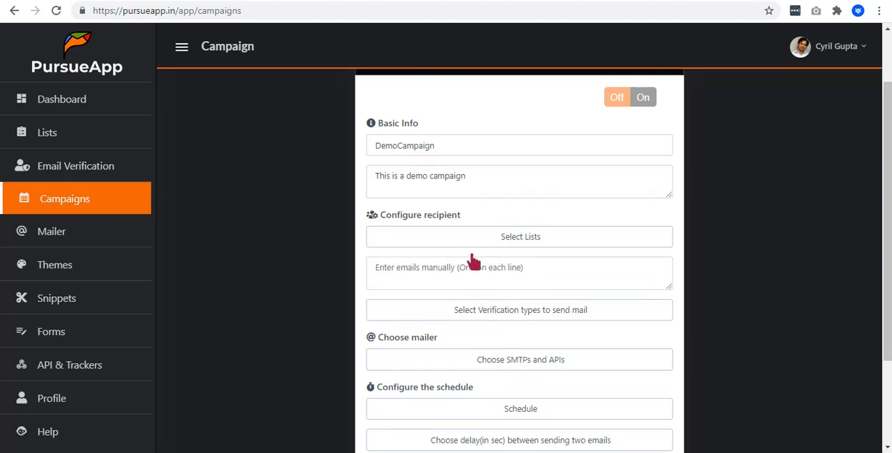
scroll(473, 261, up, 1)
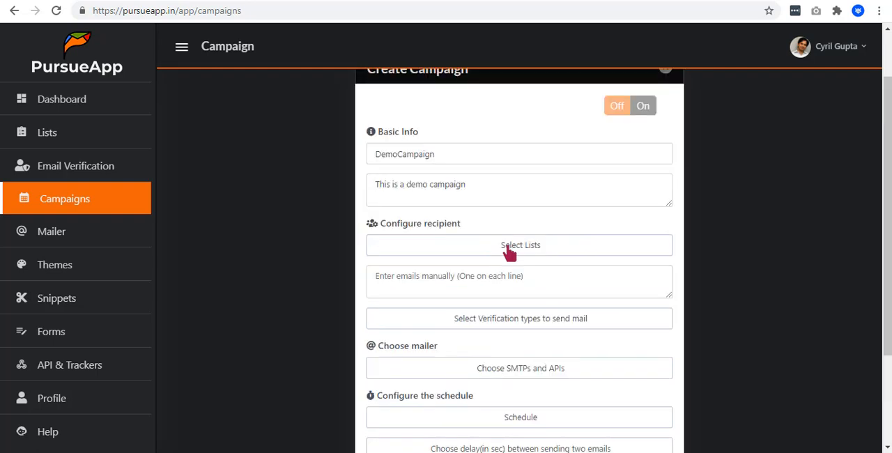
click(509, 248)
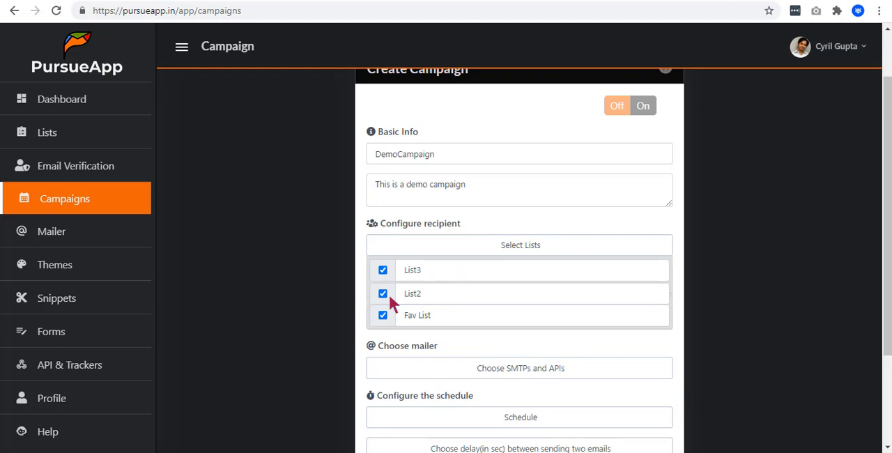
click(528, 254)
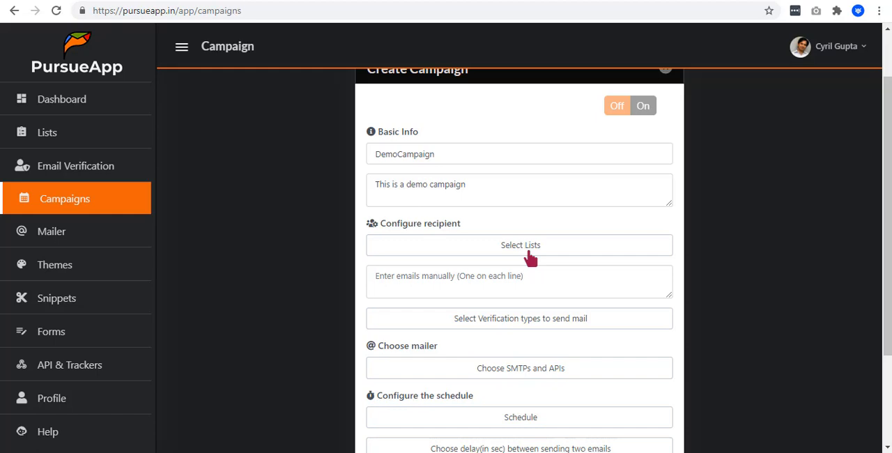
- Replace the Select All verification type with Verified for the leads that receive the mail
scroll(530, 258, down, 1)
click(529, 257)
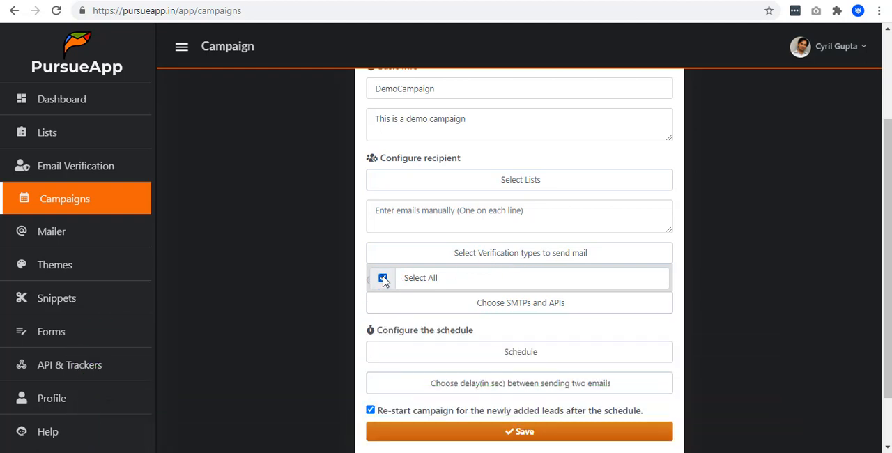
click(384, 279)
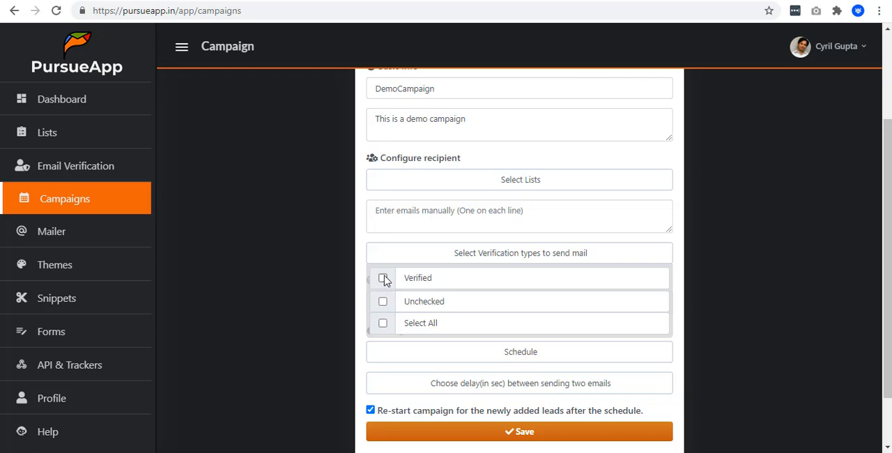
click(384, 279)
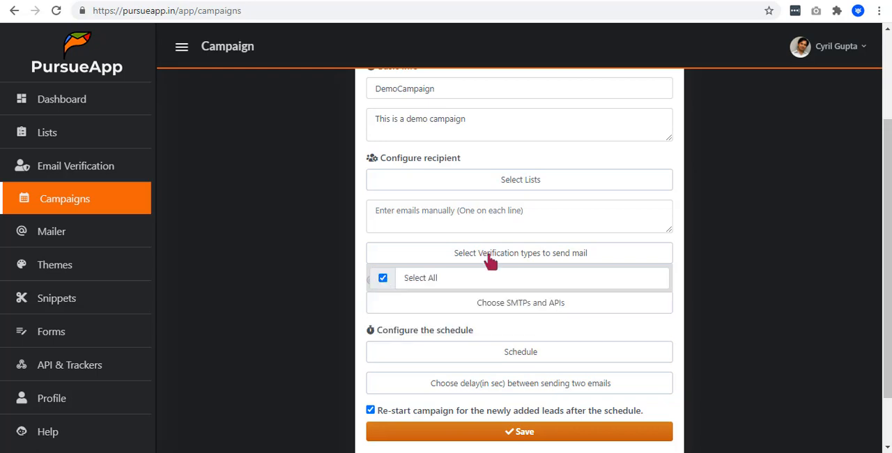
click(490, 260)
- Choose GmailAPI, GmailSMTP and Mailer-2 as the campaign's mailers
scroll(486, 273, down, 1)
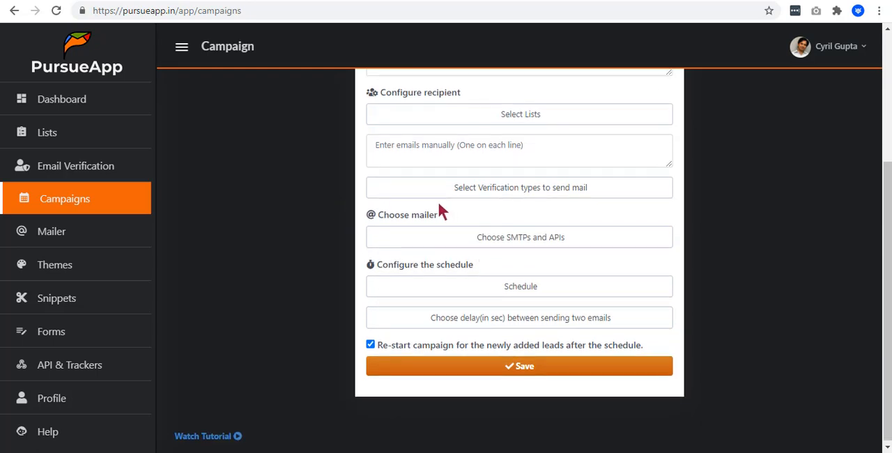
click(464, 238)
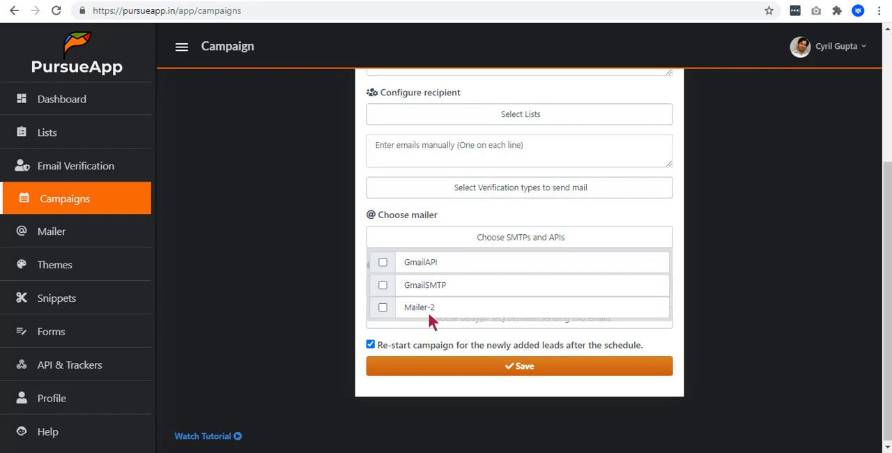
click(382, 263)
click(382, 285)
click(383, 307)
click(491, 245)
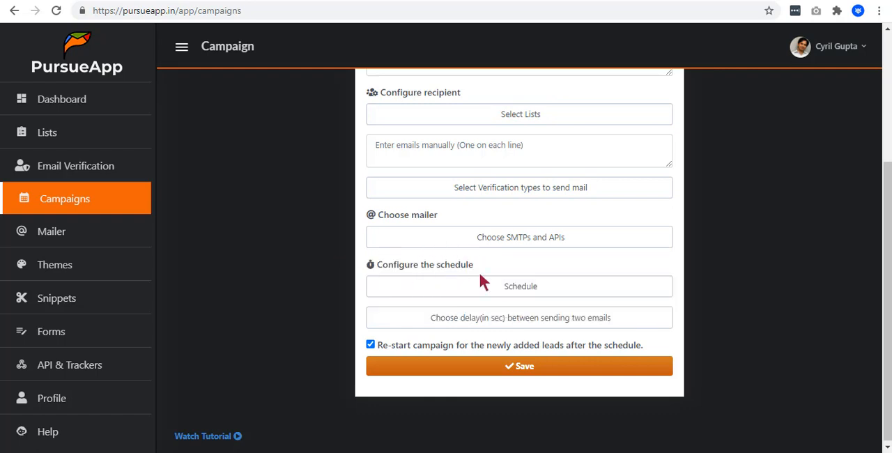
- Set the campaign's schedule date and time to 03/16/2021 05:11 PM
click(493, 285)
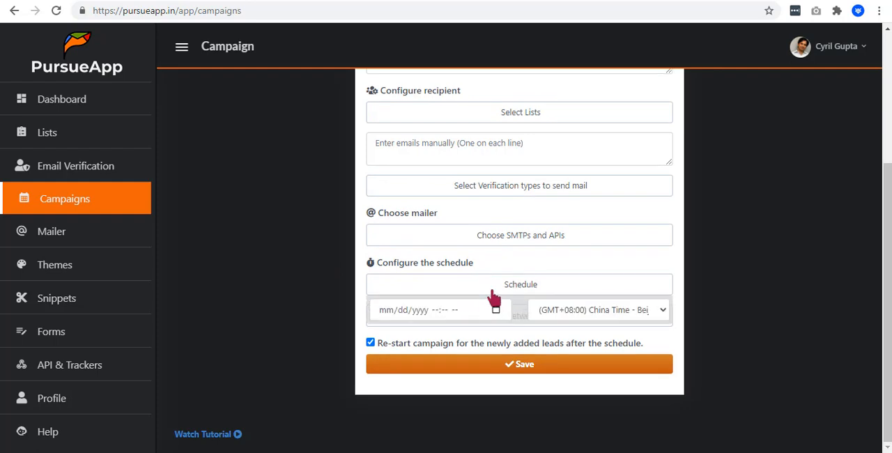
click(495, 310)
click(493, 285)
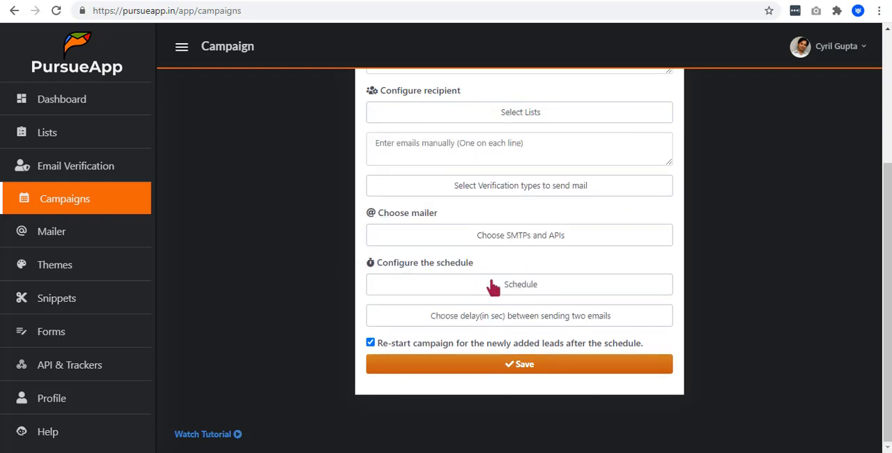
click(494, 287)
click(496, 311)
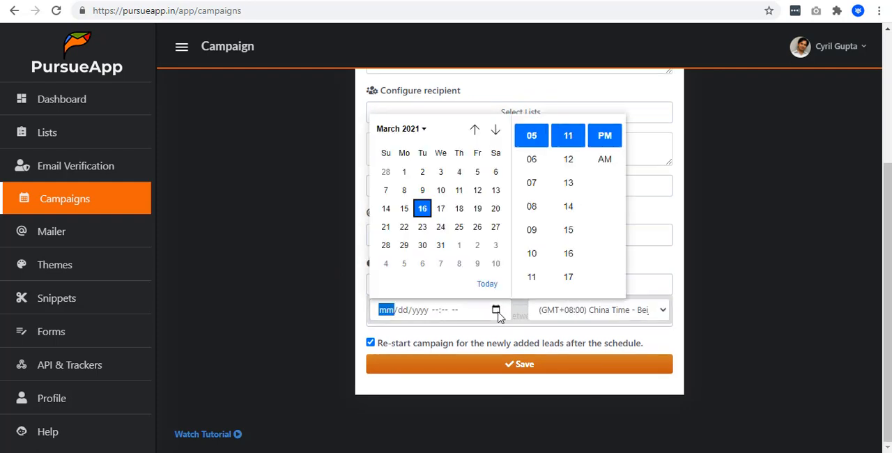
click(424, 212)
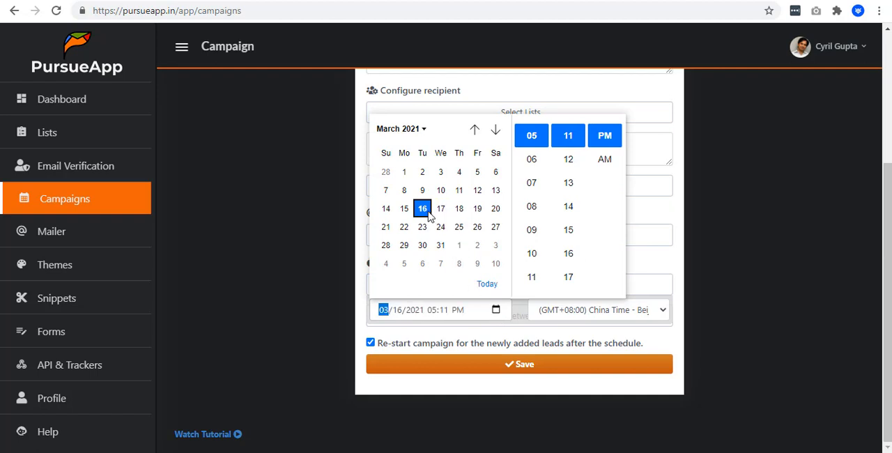
click(440, 215)
click(421, 210)
- Set the schedule's time zone to (GMT-08:00) Pacific Time
click(613, 310)
scroll(615, 253, up, 15)
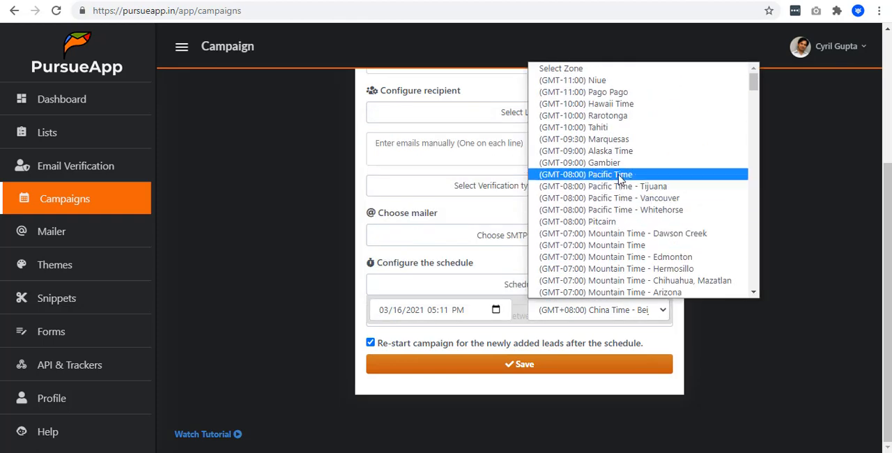
click(618, 175)
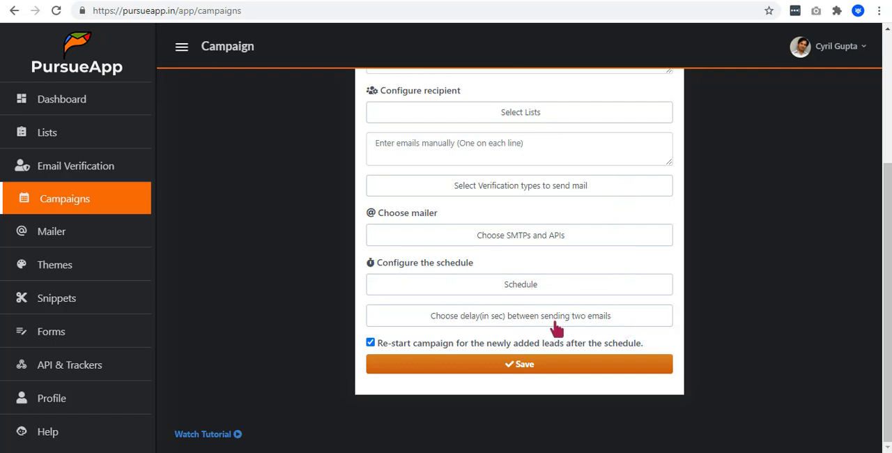
- Check the delay range between sending two emails and save the campaign
click(556, 323)
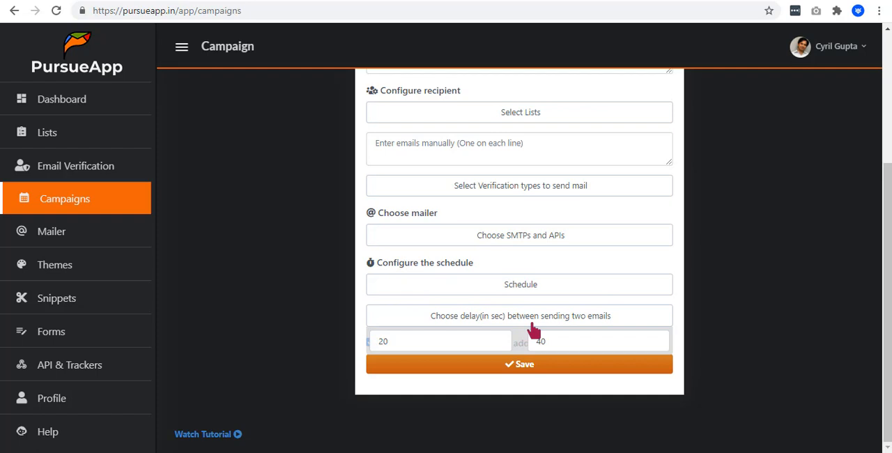
click(432, 339)
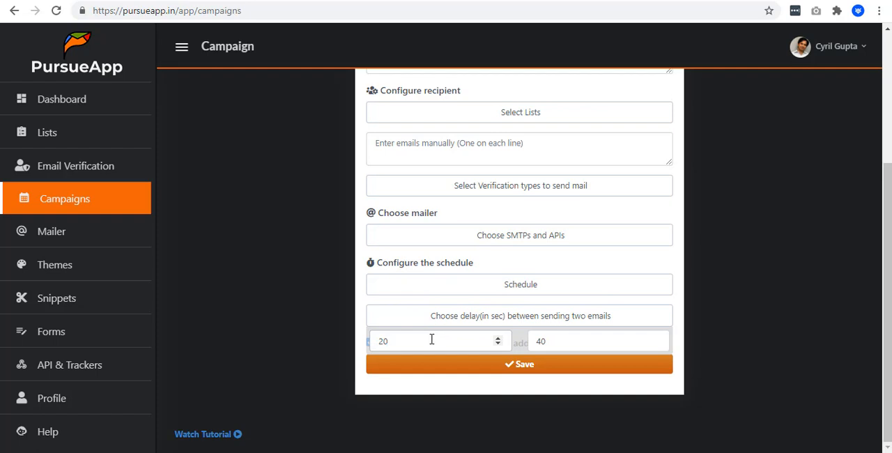
click(569, 341)
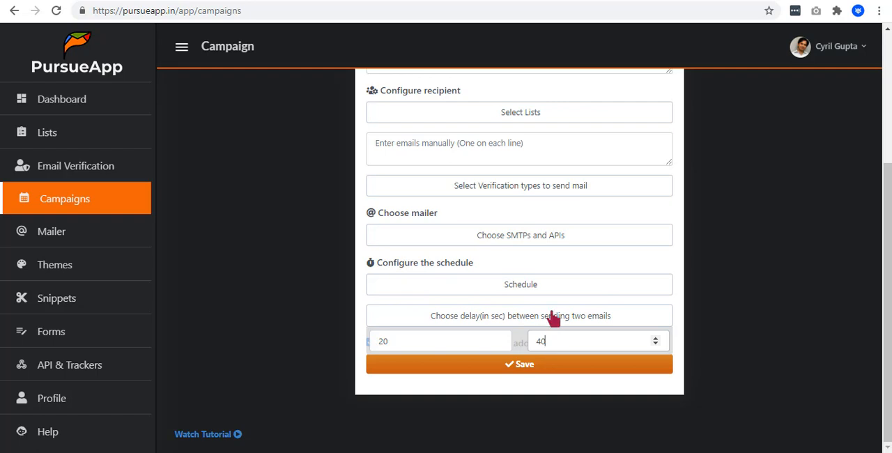
click(553, 318)
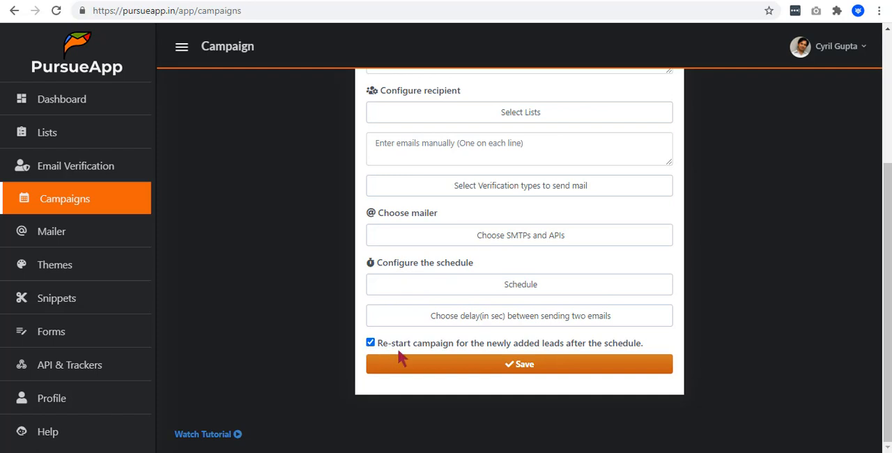
click(523, 371)
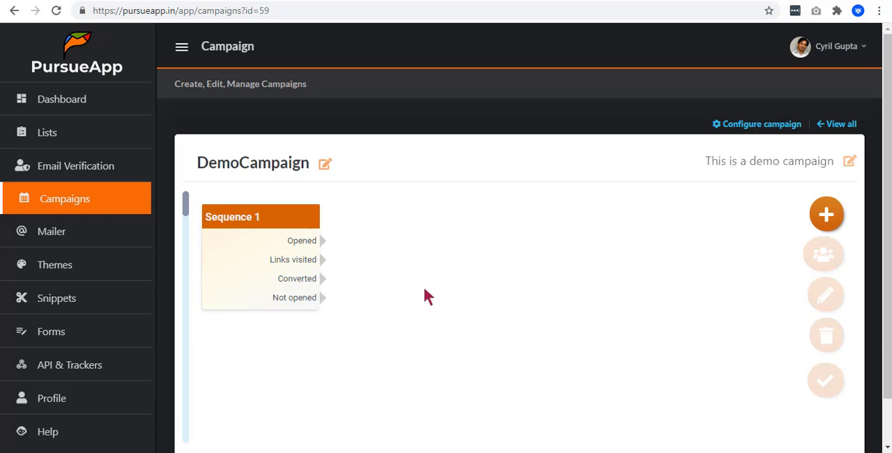
- Add a second sequence to the campaign canvas and place it beside Sequence 1, leaving a gap between them
click(821, 216)
drag(849, 218, 458, 240)
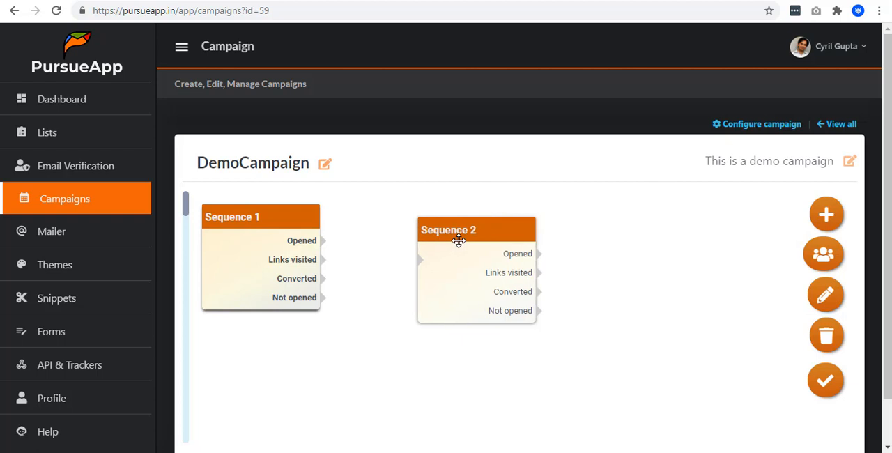
drag(458, 240, 448, 237)
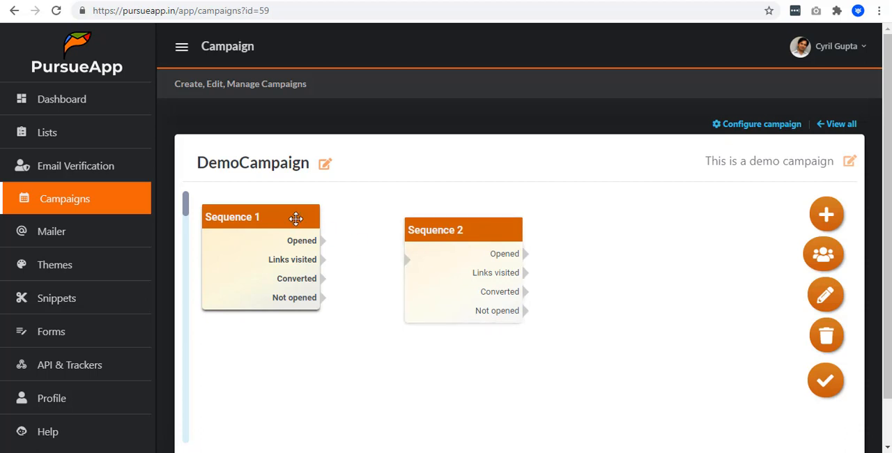
- Open Sequence 1 for editing, title it First Mail and set its Sequence after delay to 0 days
click(829, 296)
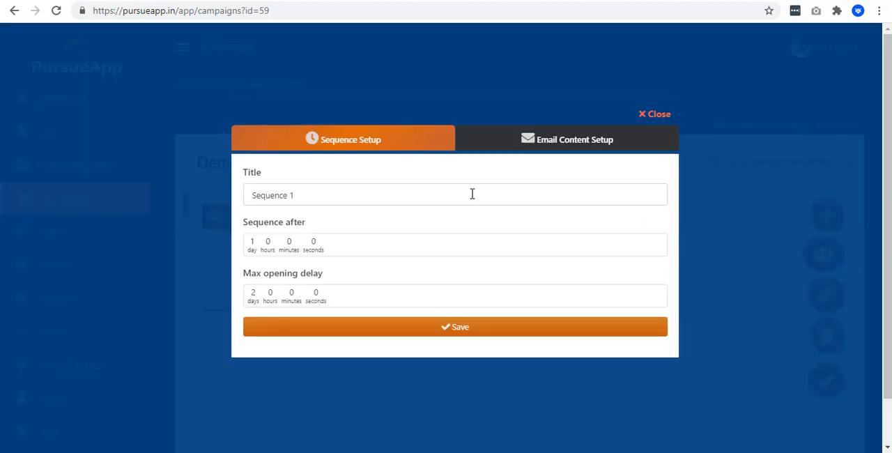
triple_click(381, 196)
text(First Mail)
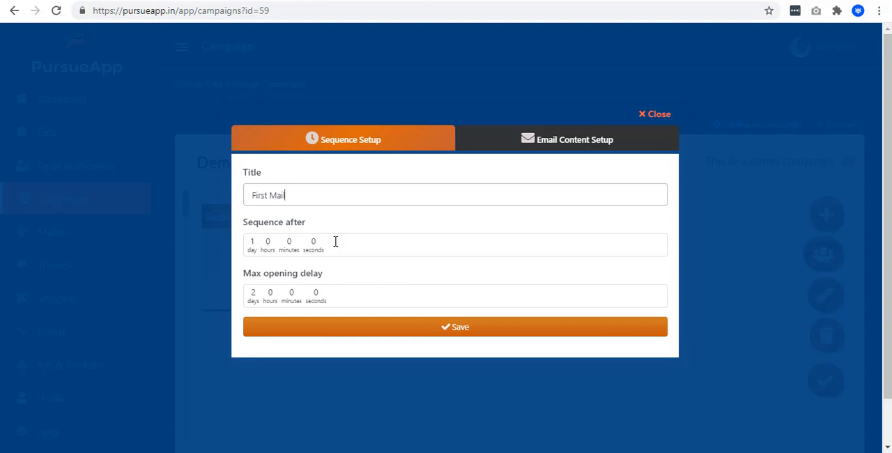
click(252, 243)
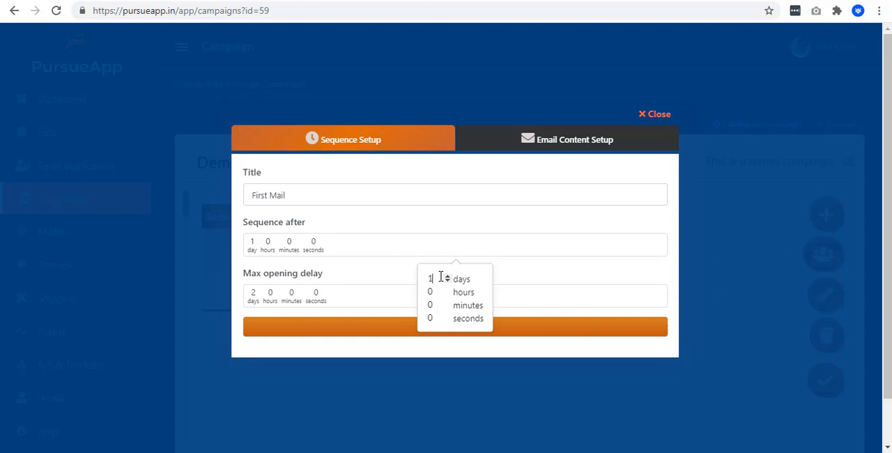
key(BackSpace)
text(0)
click(402, 275)
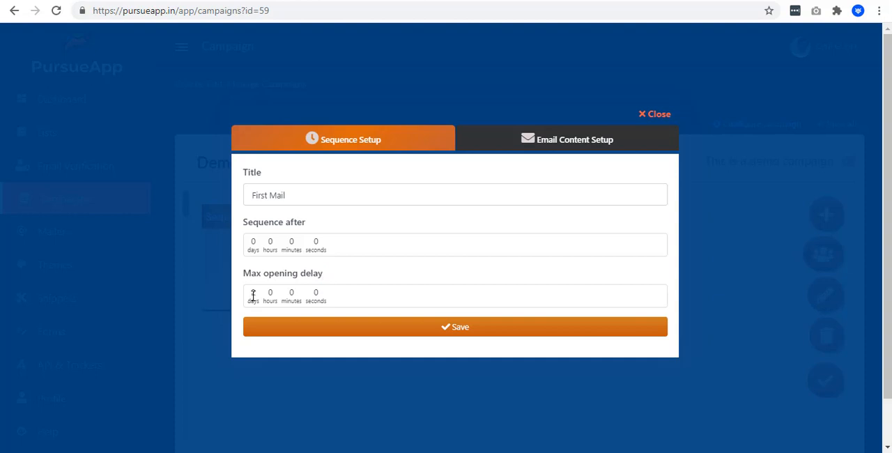
- Check that First Mail's max opening delay is 2 days and save the sequence setup
click(253, 295)
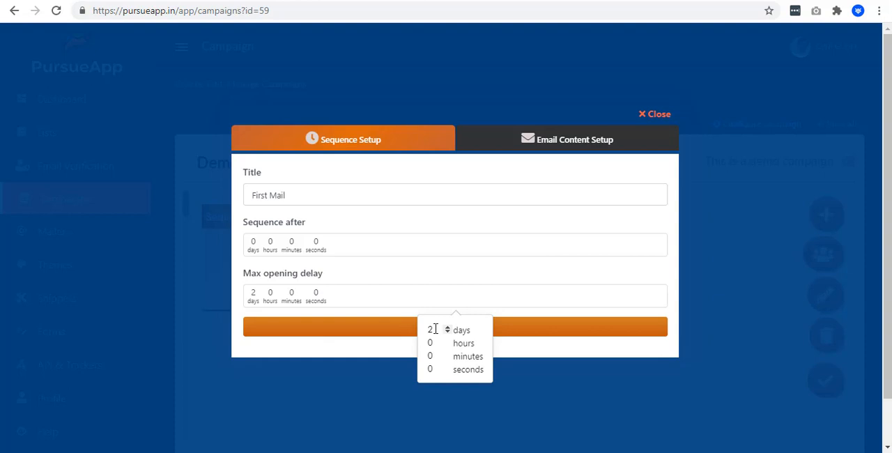
click(435, 330)
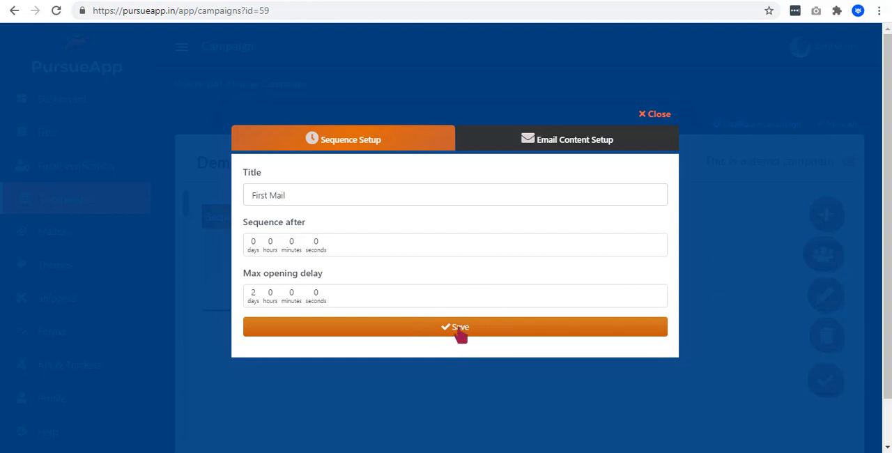
click(461, 334)
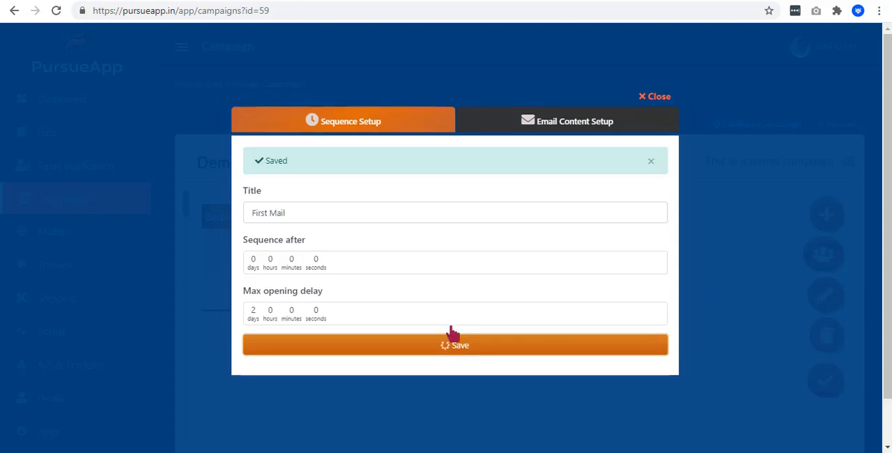
click(589, 121)
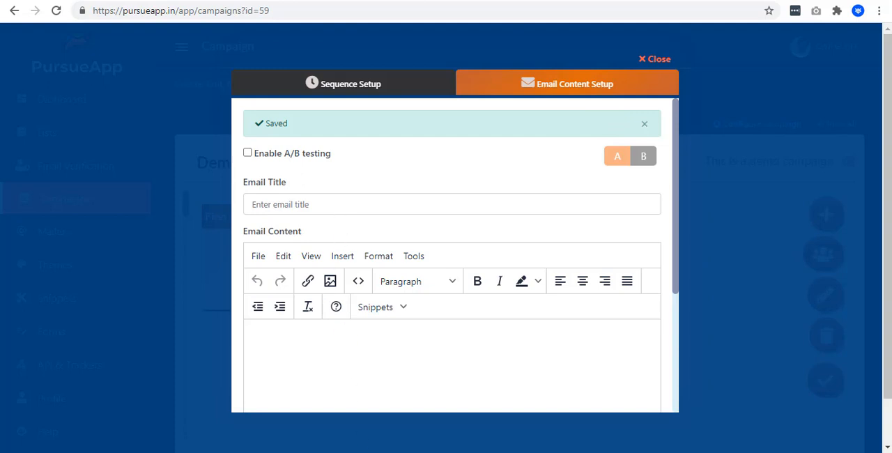
click(342, 209)
text({Hi|Hello} {{first_name}} Here is an awesome offer for you!)
drag(252, 203, 478, 213)
click(478, 212)
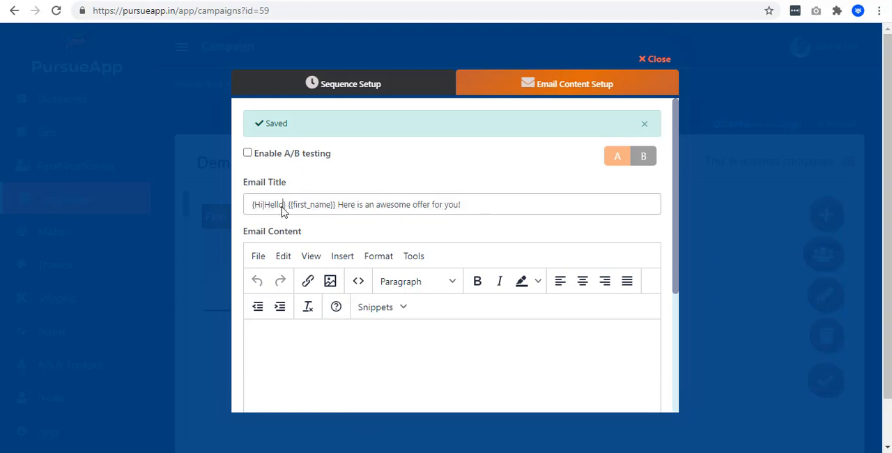
drag(287, 205, 334, 210)
click(350, 213)
- Fill the email content with the Video Agency Funnels offer text, and review the body and the available snippets
scroll(353, 213, down, 2)
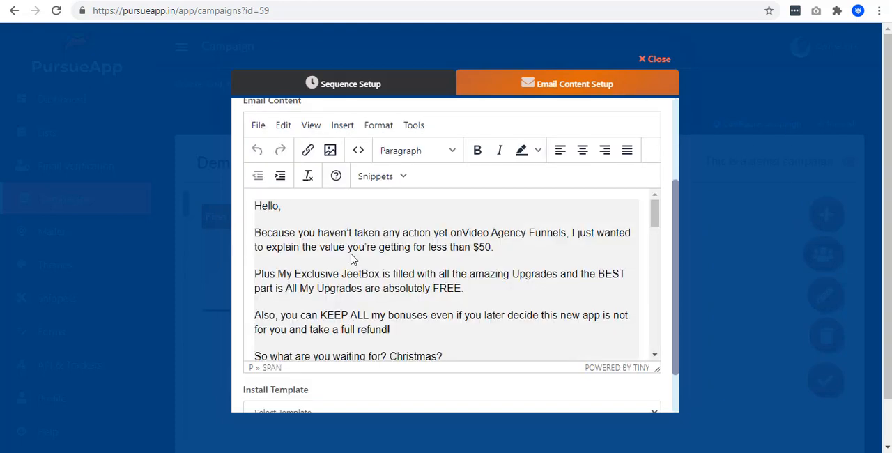
click(402, 175)
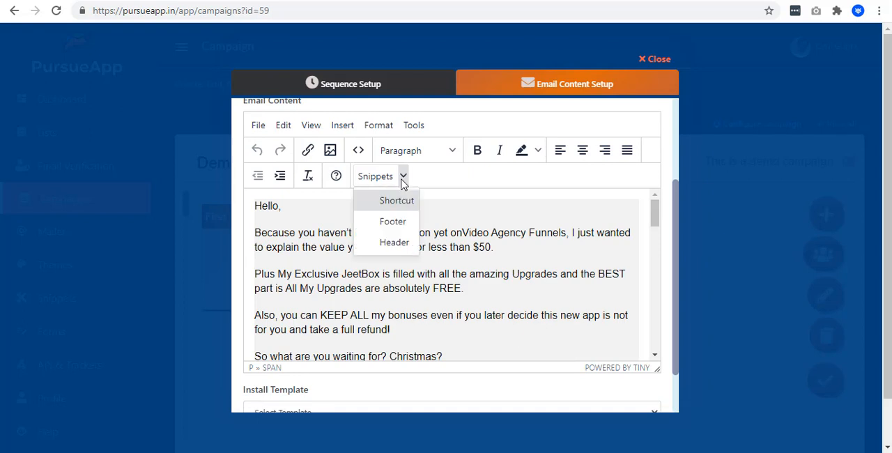
scroll(390, 252, down, 1)
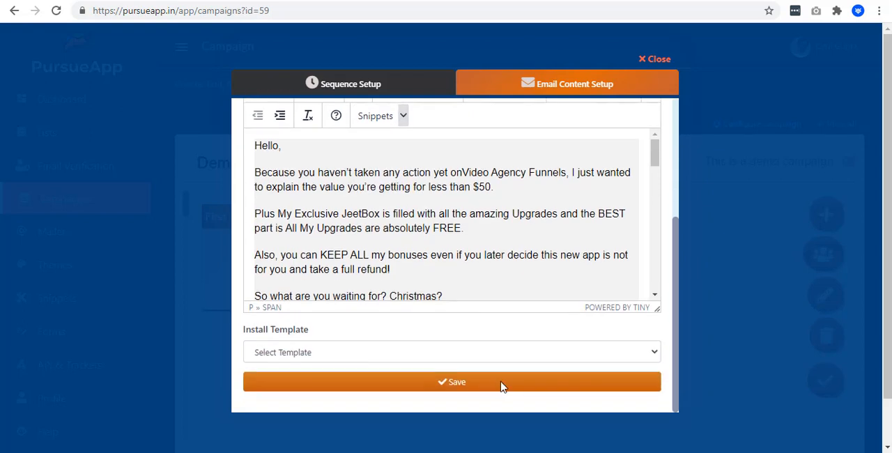
scroll(398, 255, up, 1)
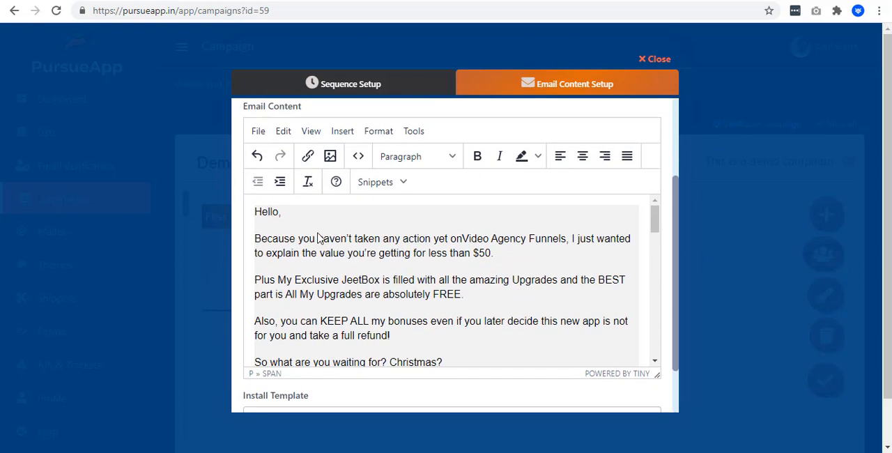
scroll(342, 305, down, 10)
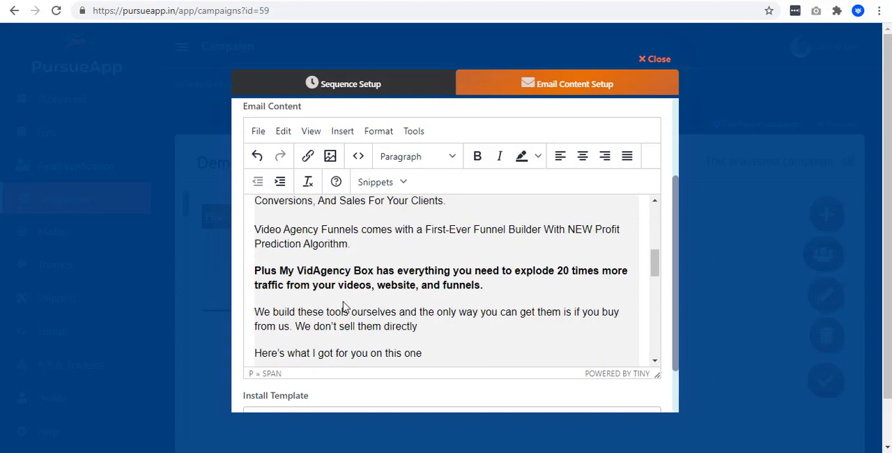
scroll(342, 305, down, 2)
scroll(342, 305, up, 12)
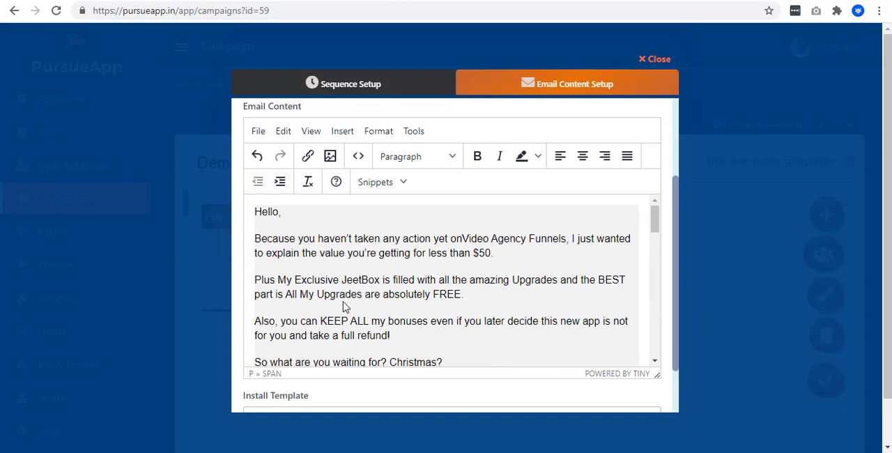
scroll(547, 308, down, 1)
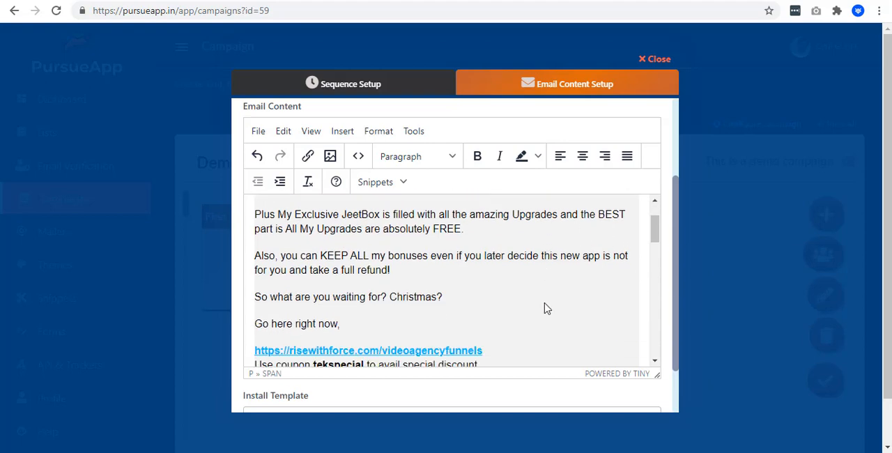
scroll(663, 278, down, 1)
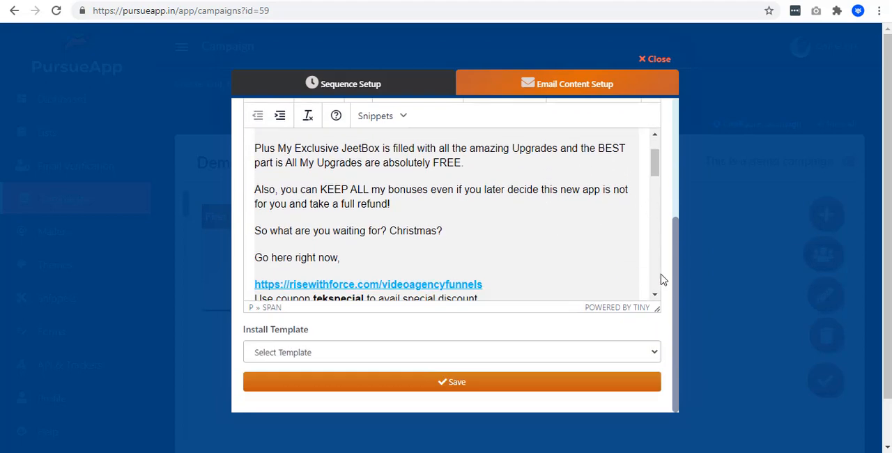
- Enable A/B testing and give version B the title "{Hi|Hello} {{first_name}} I got you an offer!" with the same offer text
scroll(666, 254, up, 3)
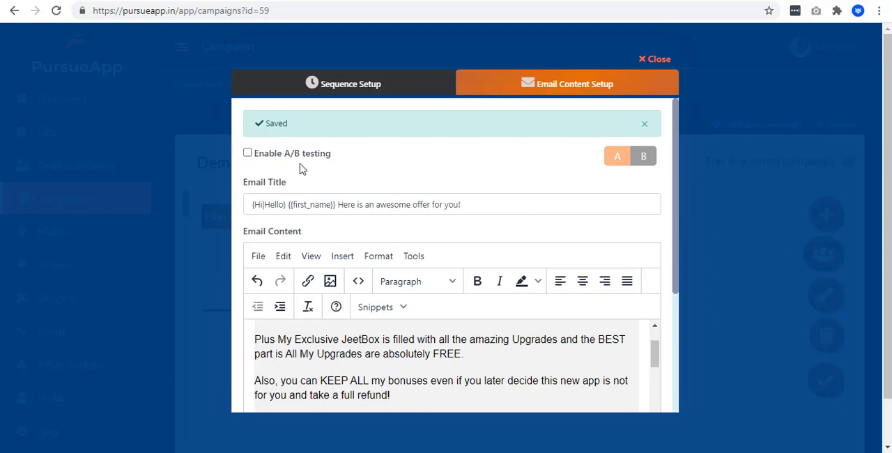
click(248, 153)
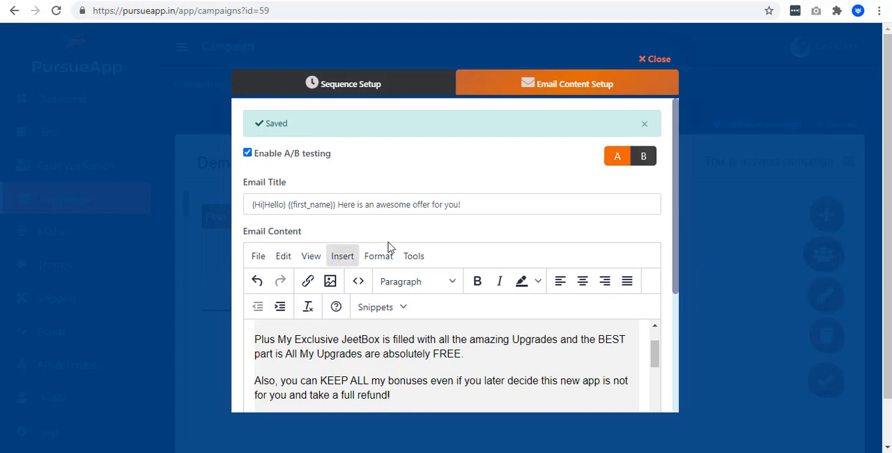
scroll(392, 279, down, 2)
scroll(392, 285, down, 1)
scroll(411, 292, up, 5)
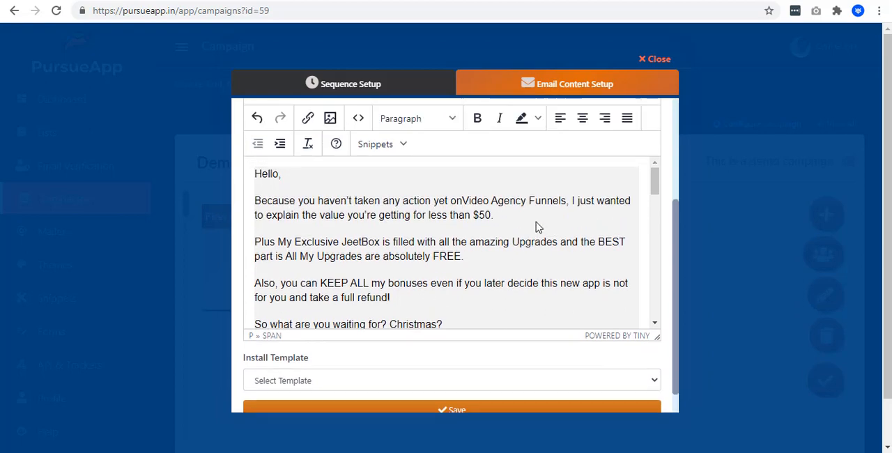
click(646, 154)
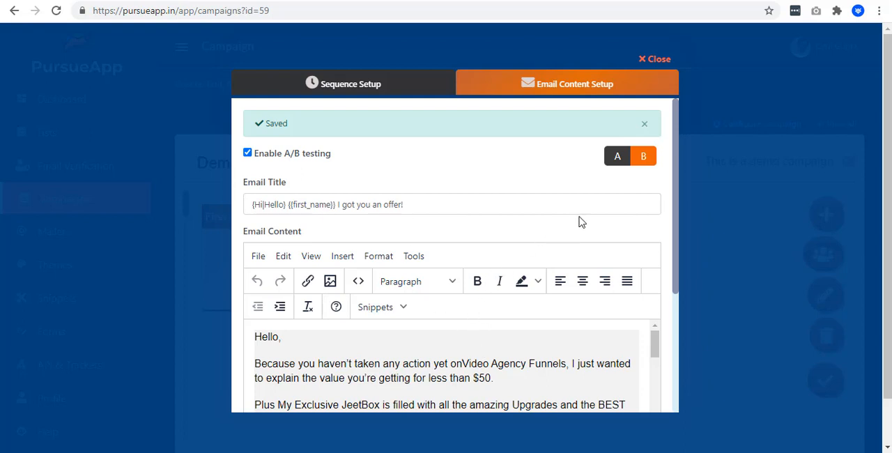
click(615, 165)
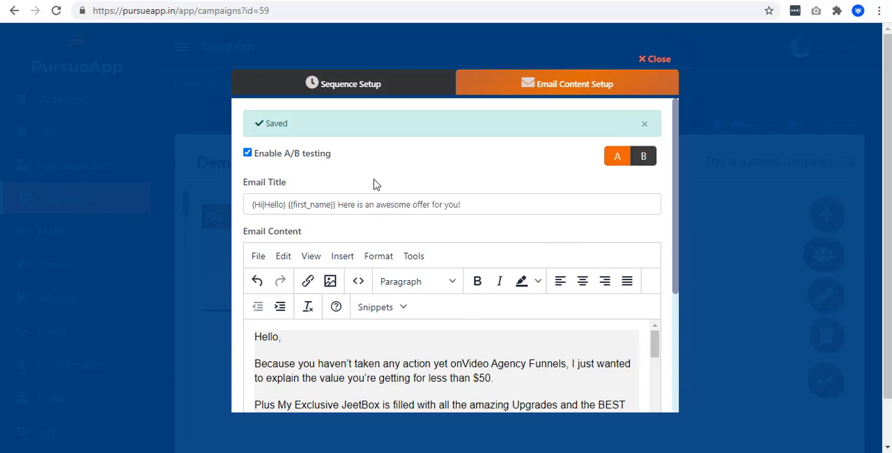
scroll(563, 213, down, 3)
scroll(529, 328, up, 5)
scroll(529, 328, down, 10)
scroll(625, 291, down, 5)
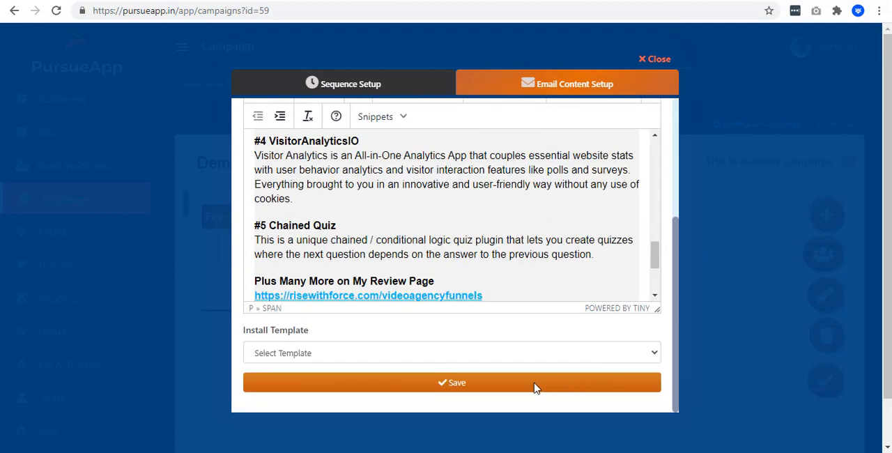
click(492, 381)
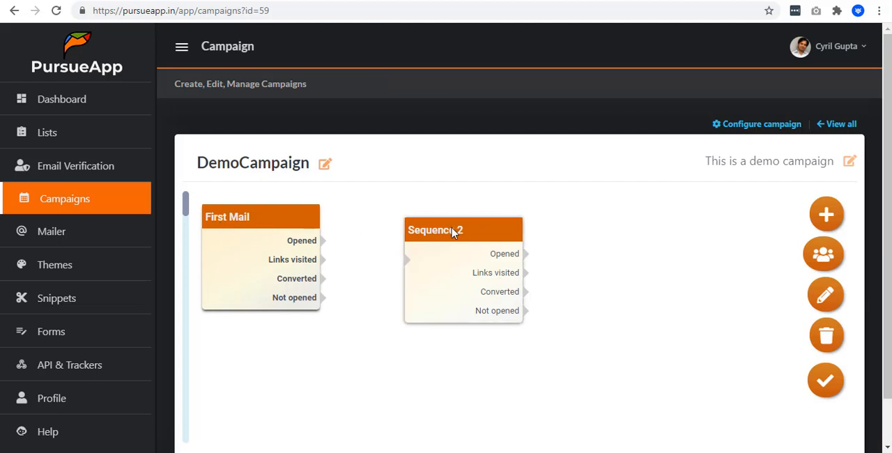
- Move Sequence 2 closer to First Mail on the canvas and retitle it Opening Sequence
drag(456, 231, 418, 246)
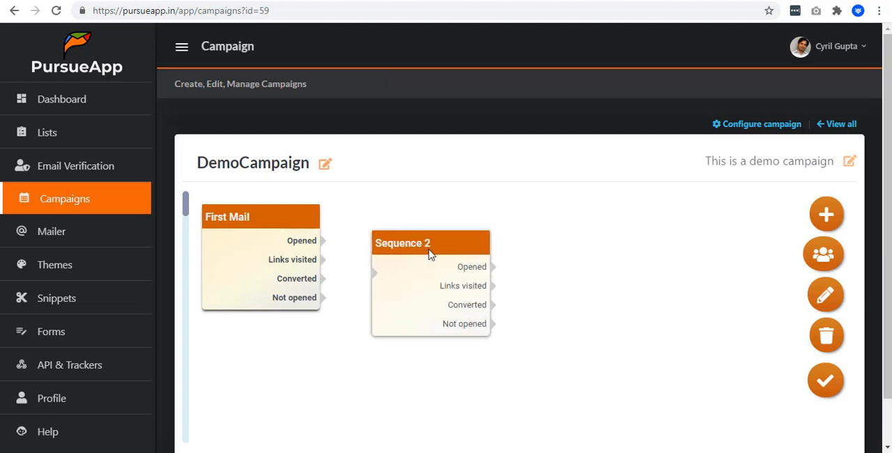
click(429, 255)
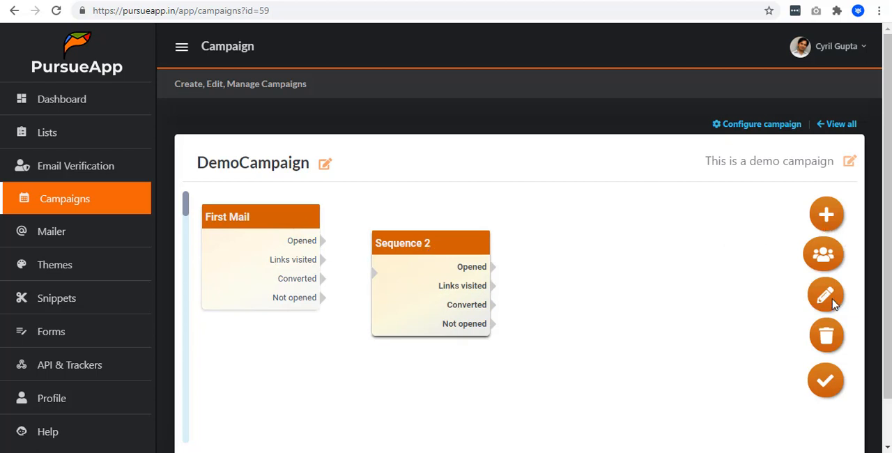
click(826, 296)
triple_click(313, 198)
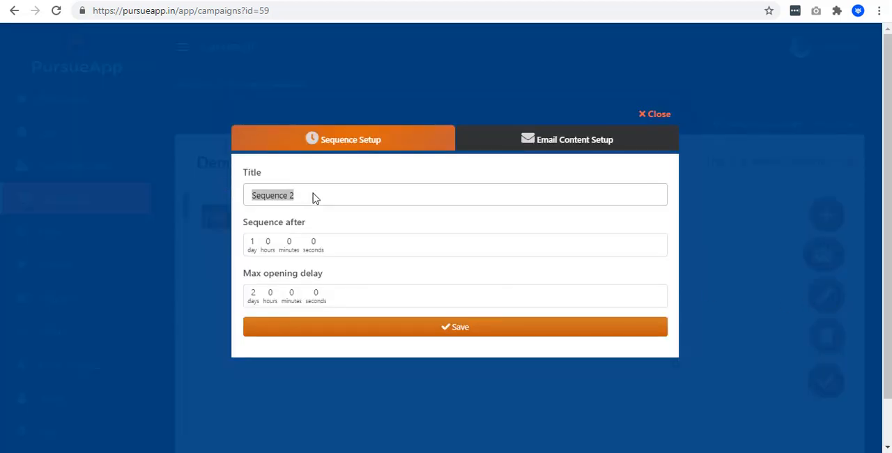
text(opening)
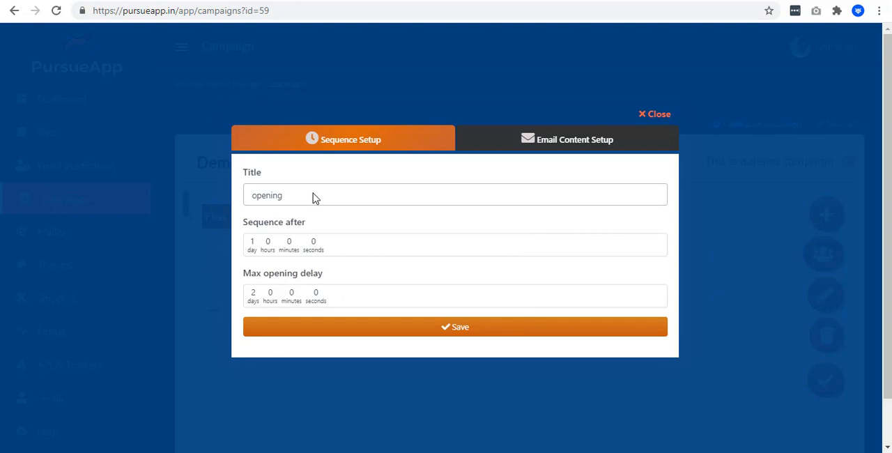
key(BackSpace)
key(BackSpace)
key(BackSpace)
key(BackSpace)
key(BackSpace)
key(BackSpace)
key(BackSpace)
text(Opening Sequence)
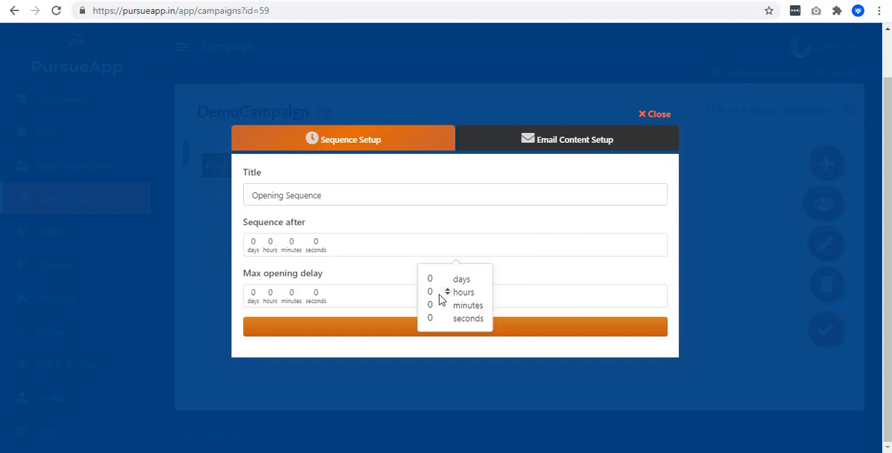
- Set Opening Sequence to run after 0 days 3 hours with a 2-day max opening delay, and open its email content setup
key(BackSpace)
text(3)
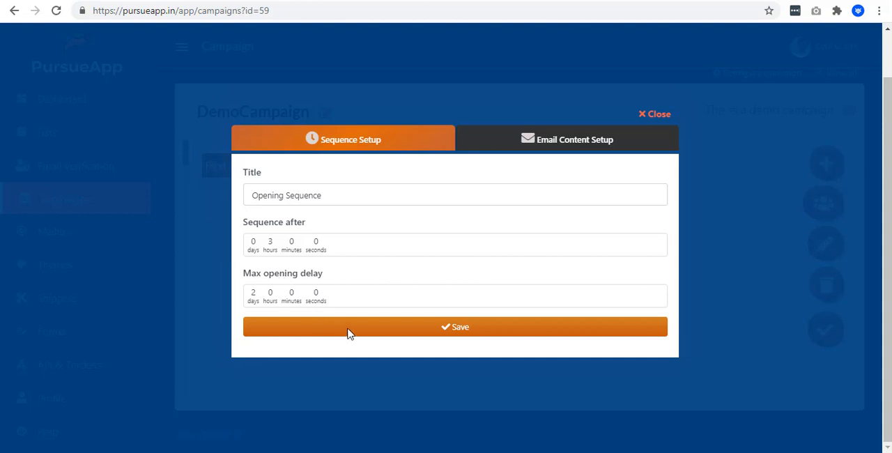
click(641, 142)
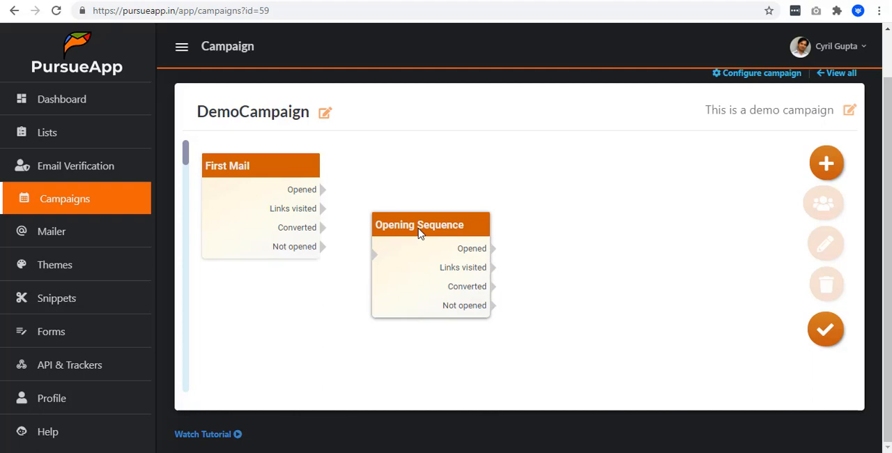
- Connect First Mail's Opened output to Opening Sequence's input, and shift Opening Sequence slightly away before selecting the connecting line
click(418, 232)
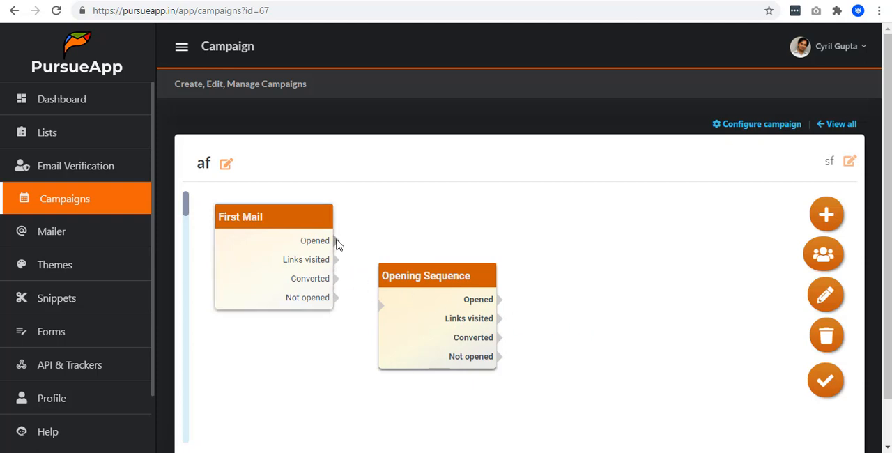
drag(337, 240, 379, 306)
drag(379, 313, 381, 311)
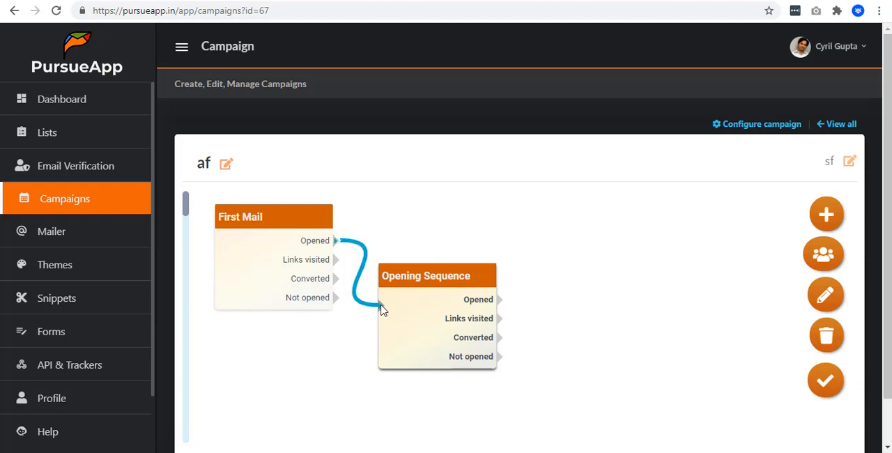
drag(456, 270, 436, 281)
click(380, 314)
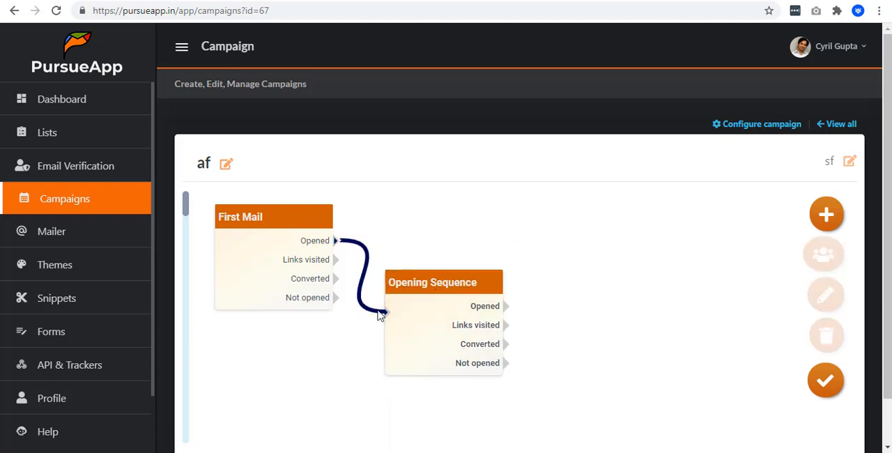
- View Opening Sequence's mail sending report, and connect First Mail's Opened output to Opening Sequence in DemoCampaign
click(827, 338)
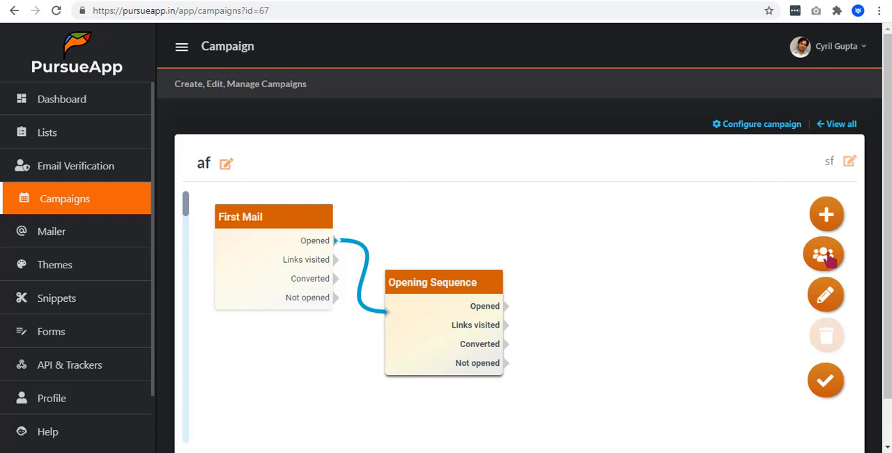
click(823, 254)
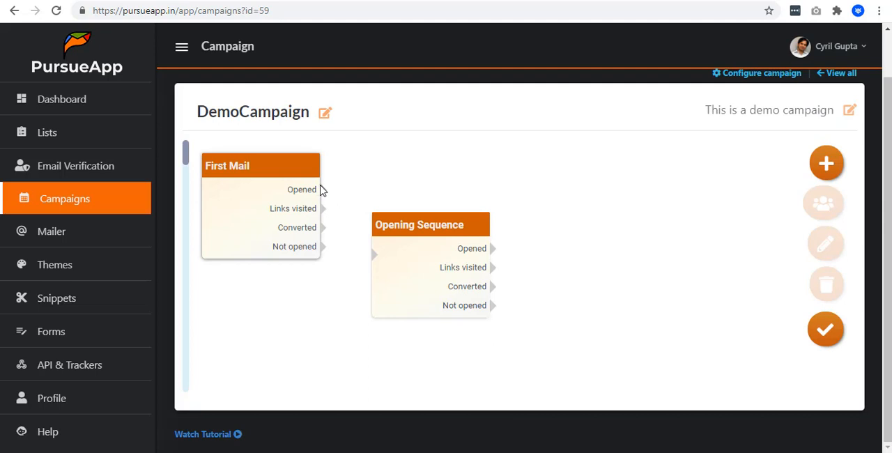
drag(323, 189, 374, 254)
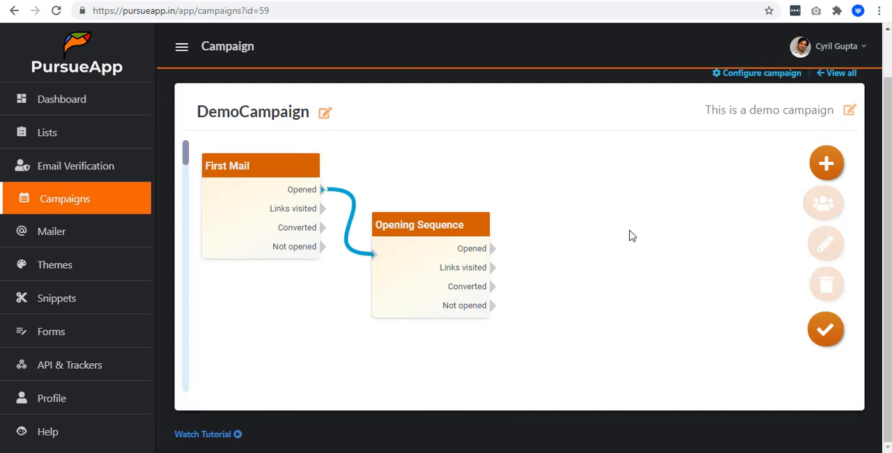
- Add a third sequence beyond Opening Sequence and connect the Links visited outputs of First Mail and Opening Sequence to its input
click(827, 165)
drag(620, 173, 592, 169)
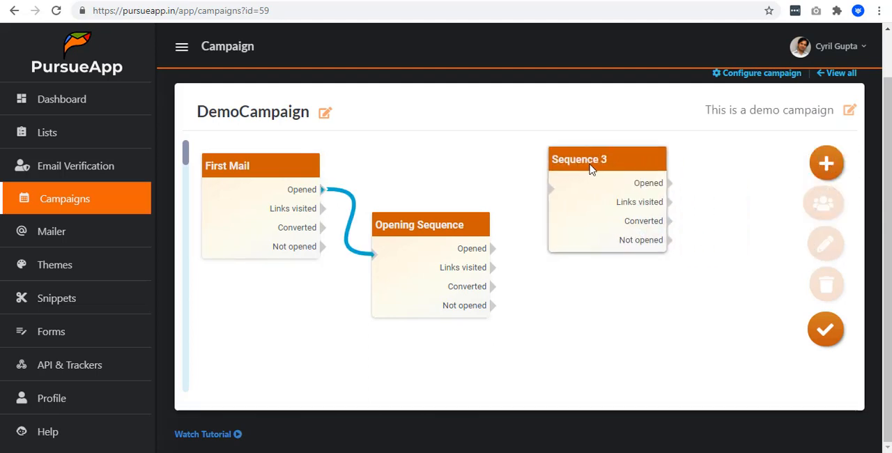
click(590, 169)
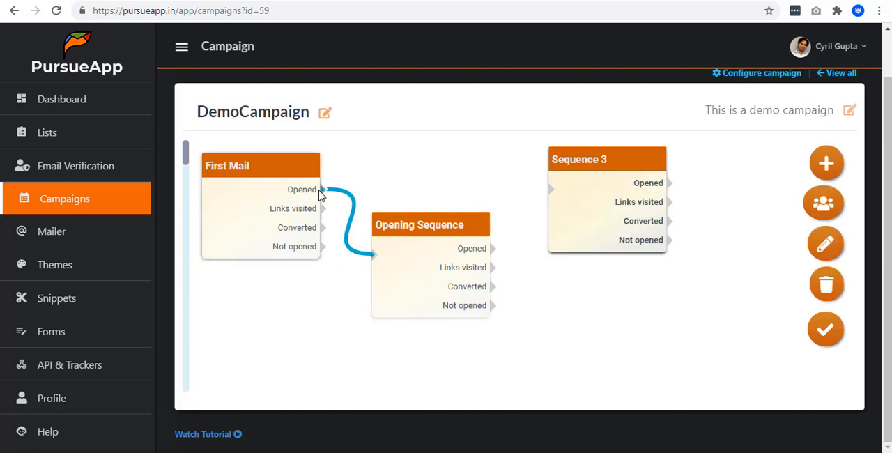
drag(323, 208, 550, 189)
drag(493, 267, 603, 159)
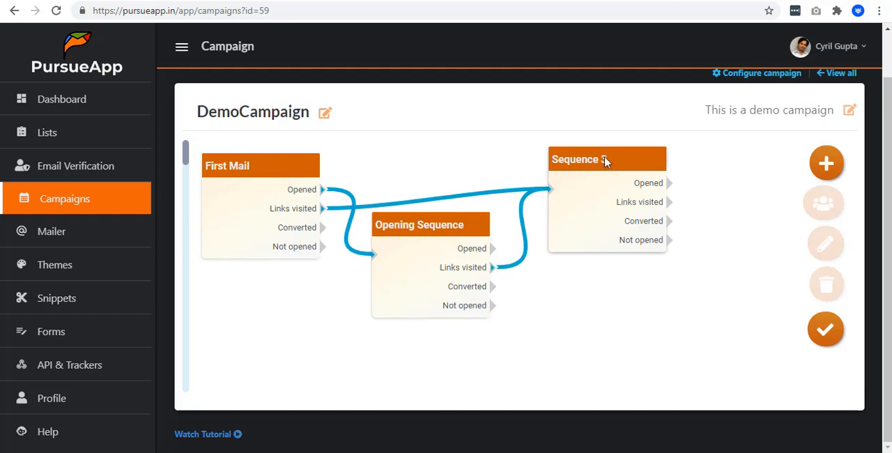
- Retitle Sequence 3 Link Visited Sequence, check its start and max opening delays, and open its email content setup
click(607, 159)
click(825, 246)
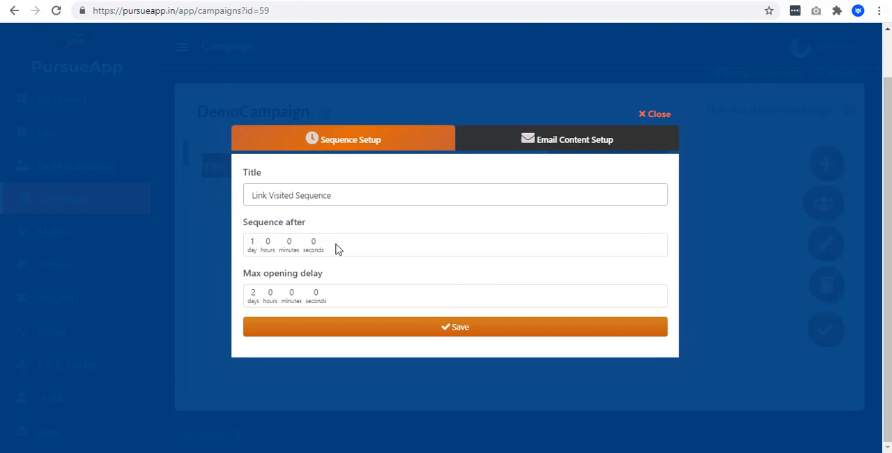
click(332, 249)
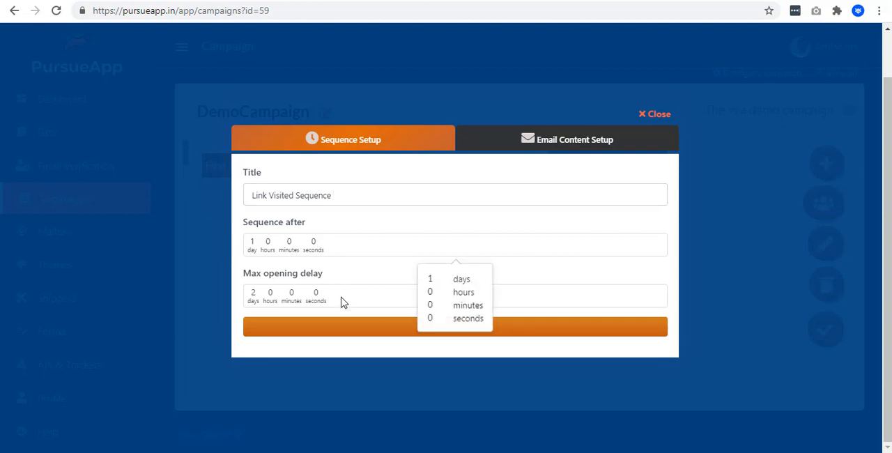
click(341, 302)
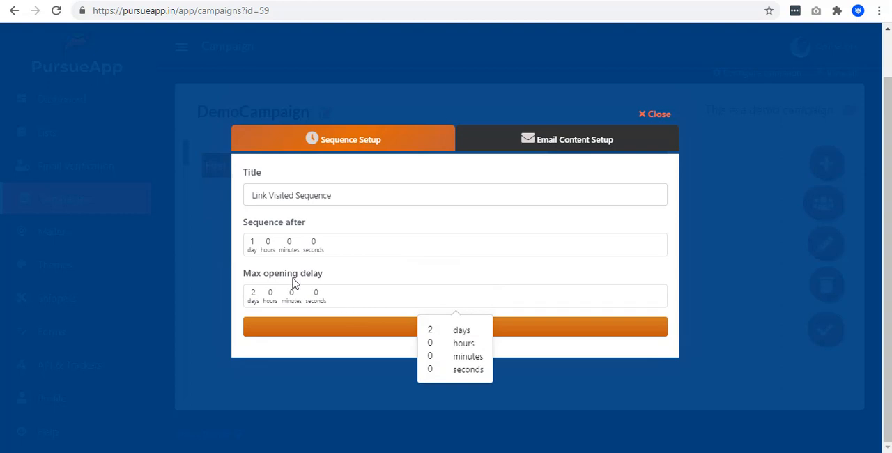
click(263, 250)
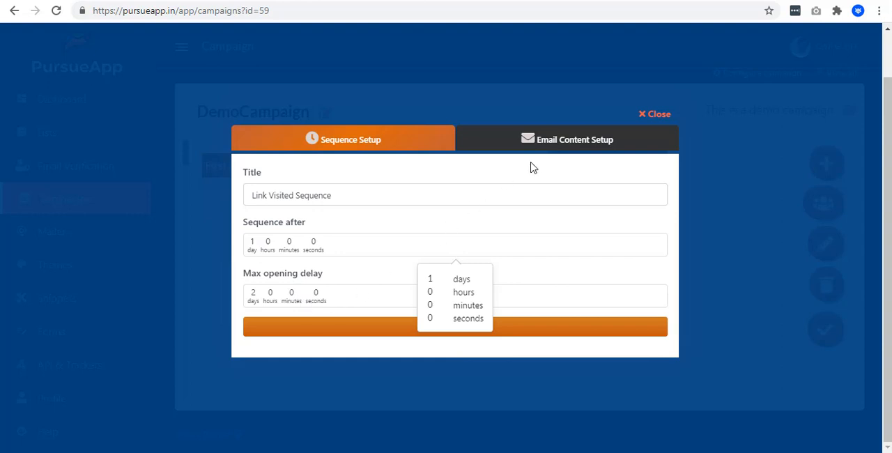
click(581, 143)
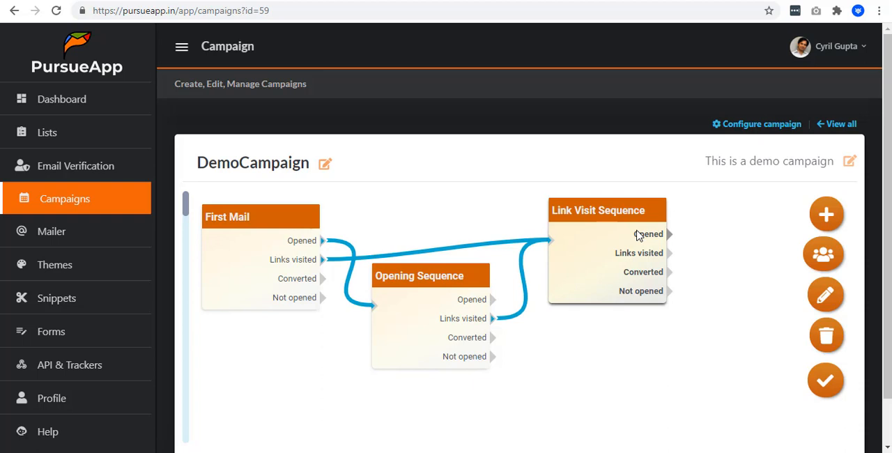
- Add a fourth sequence below Link Visit Sequence and connect Link Visit Sequence's Converted output to its input
click(825, 214)
drag(771, 220, 675, 350)
drag(670, 272, 644, 377)
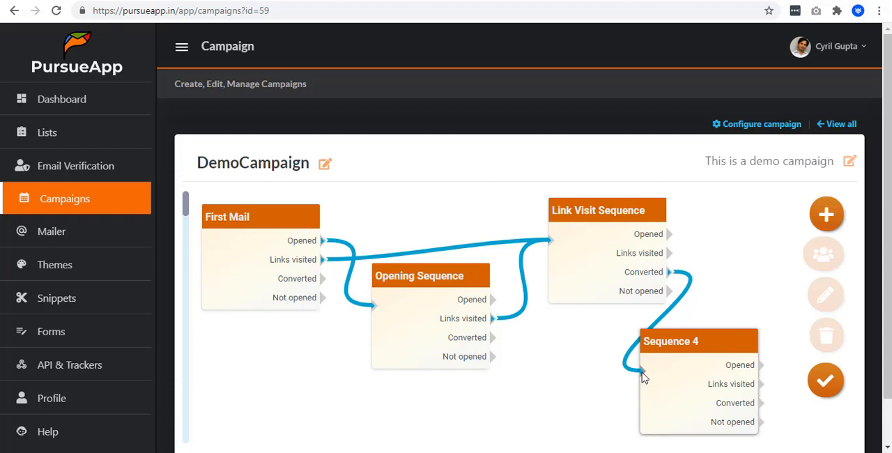
- Retitle Sequence 4 Converted, set it to run after 0 days, and save its sequence setup
click(679, 361)
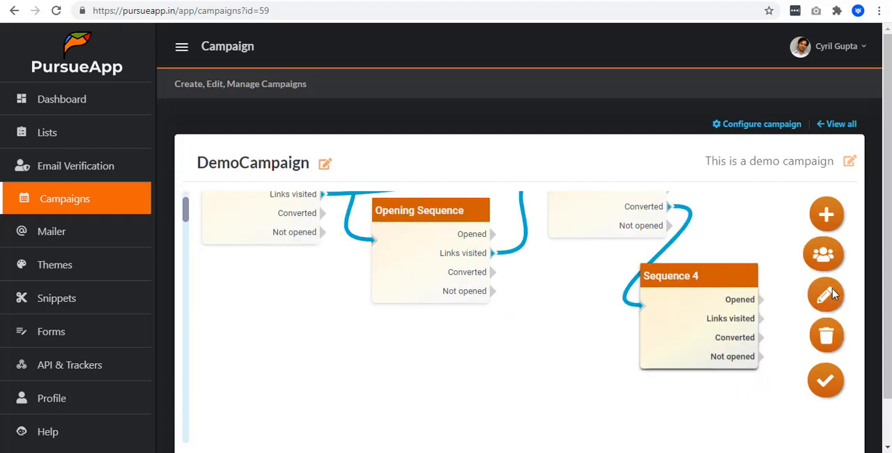
click(829, 295)
triple_click(327, 191)
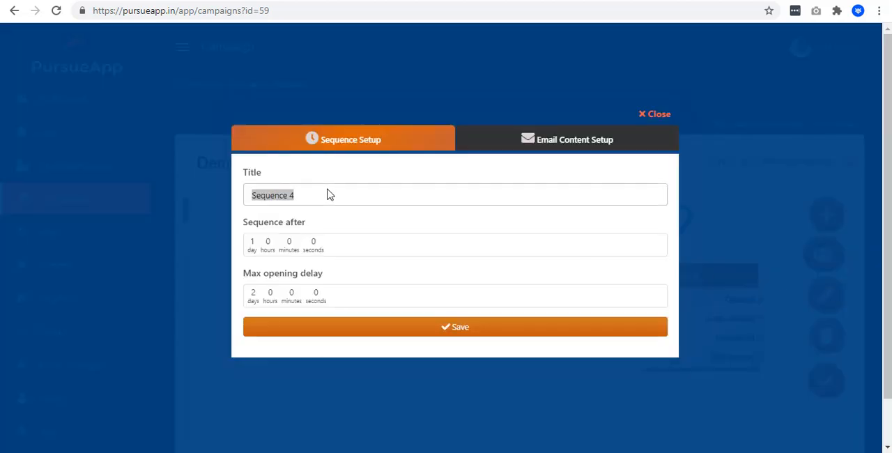
text(Converte)
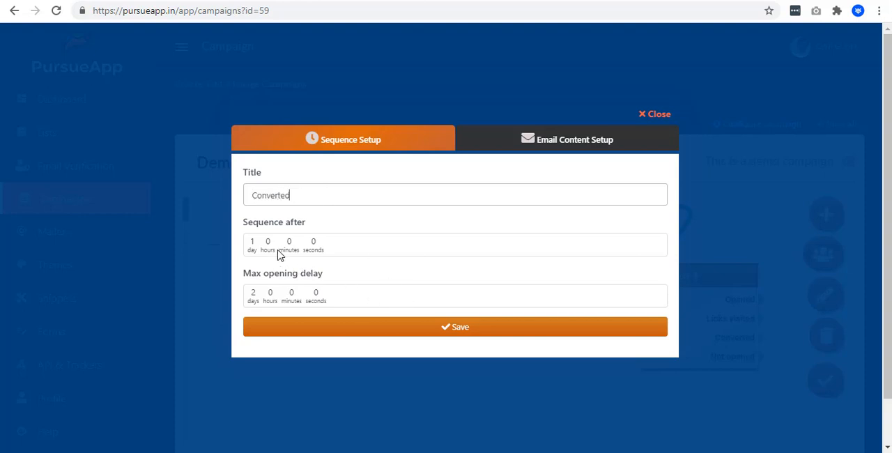
text(d)
click(460, 327)
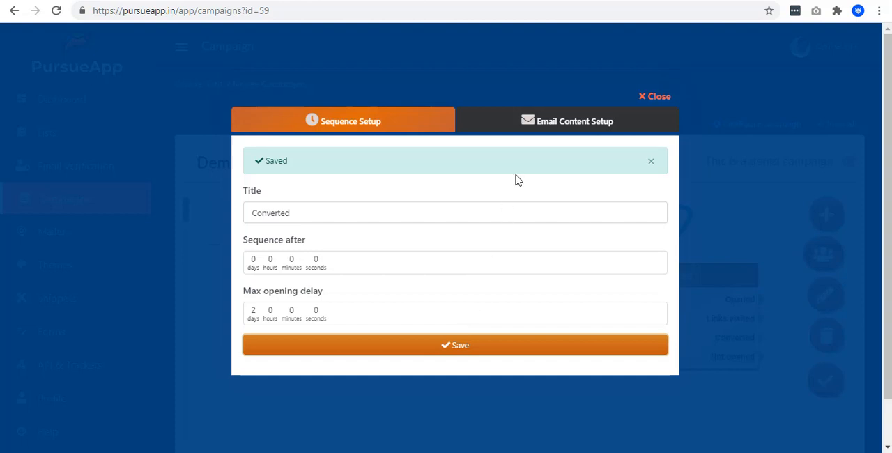
click(534, 129)
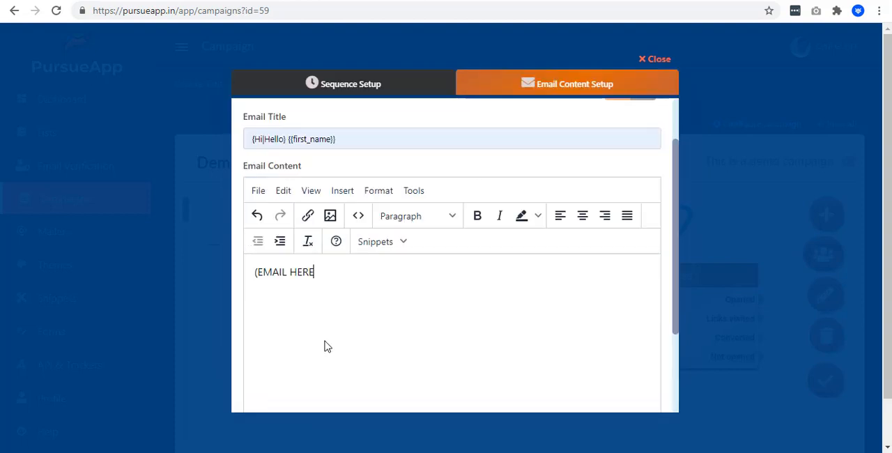
text())
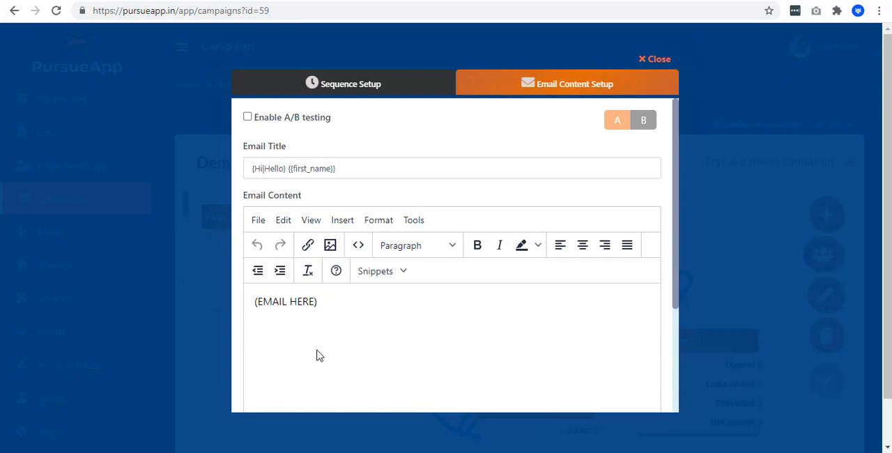
scroll(317, 356, down, 3)
scroll(507, 277, up, 3)
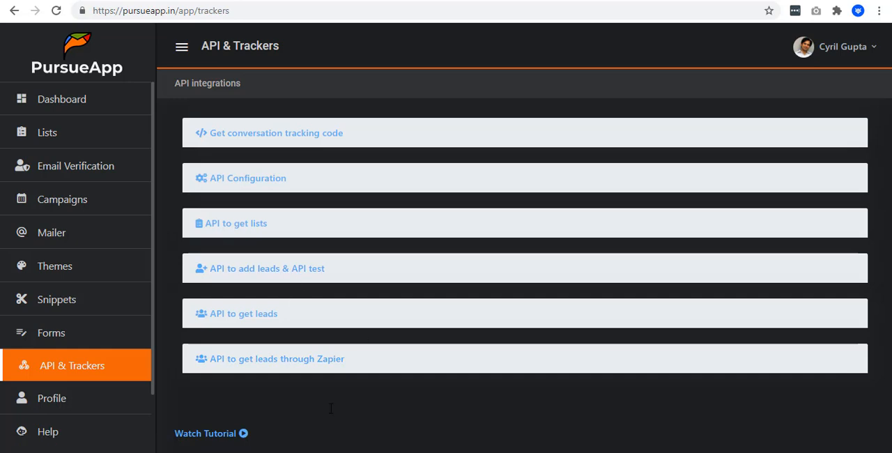
click(341, 133)
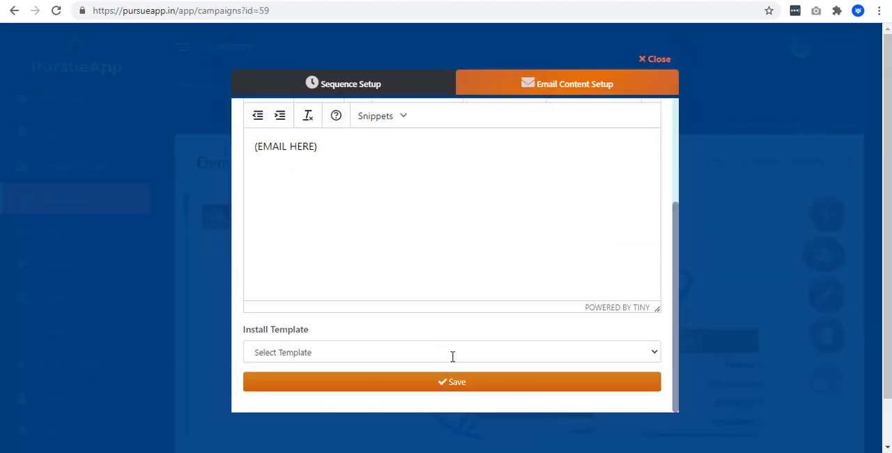
click(450, 381)
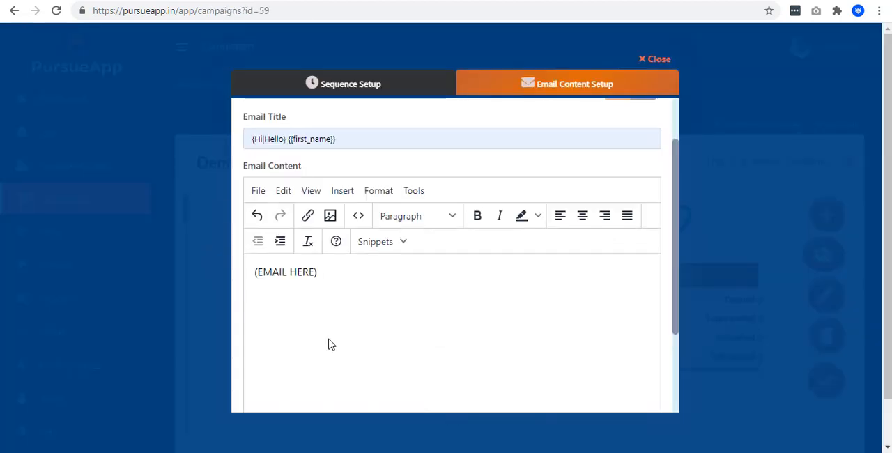
scroll(330, 343, down, 3)
click(445, 382)
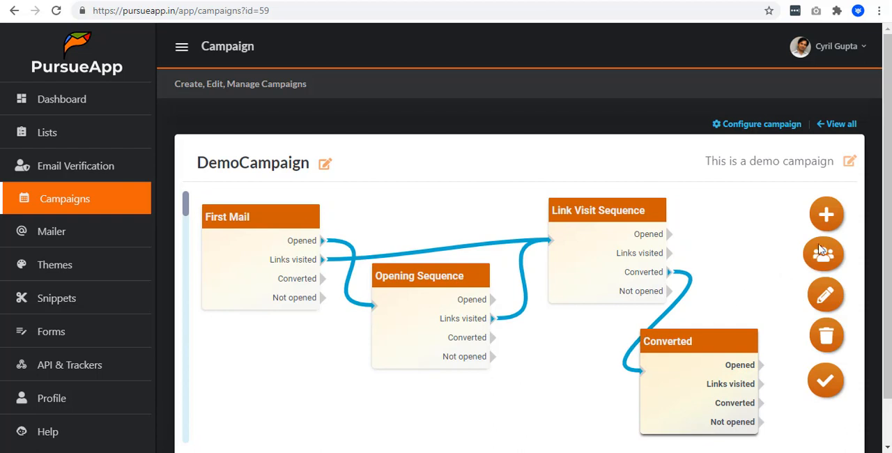
- Add a fifth sequence below Opening Sequence and connect the Not opened outputs of First Mail, Opening Sequence and Link Visit Sequence to it
drag(831, 217, 522, 398)
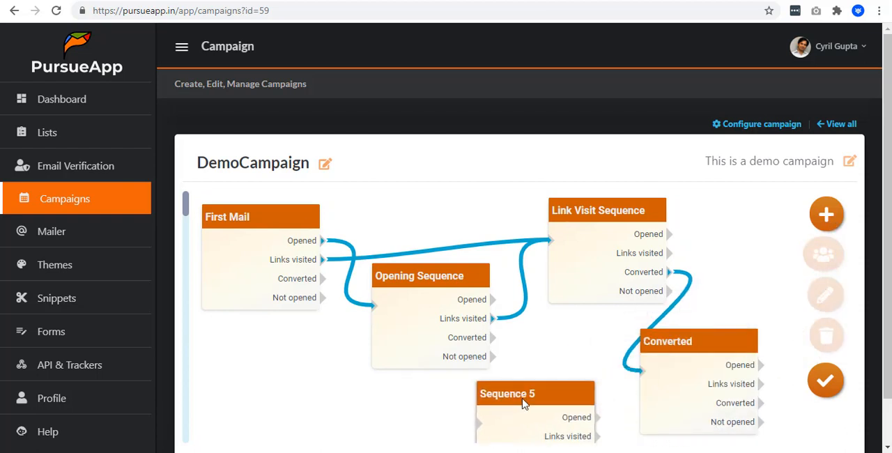
scroll(522, 396, down, 3)
scroll(540, 219, up, 3)
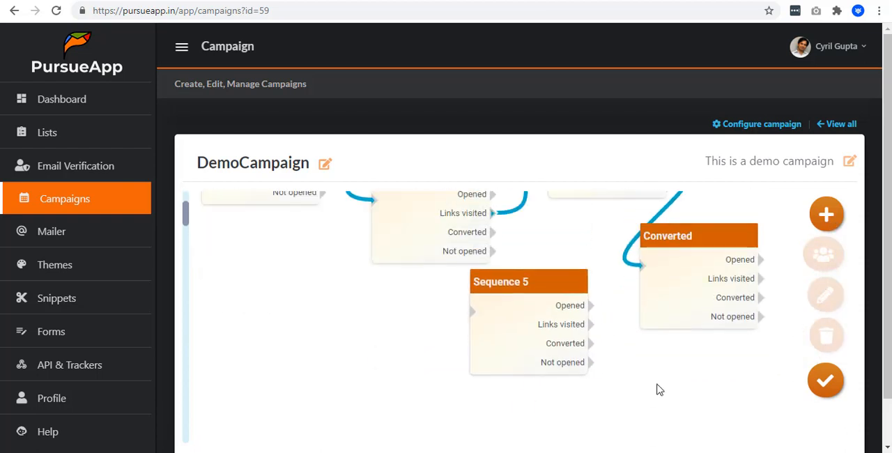
drag(546, 282, 553, 302)
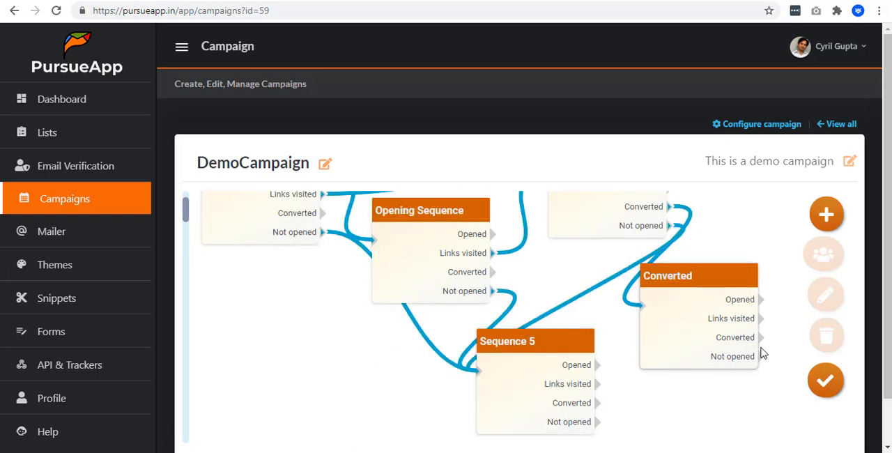
- Retitle Sequence 5 Unopened Sequence, set it to run after 0 days, check its max opening delay, and save its sequence setup
click(568, 342)
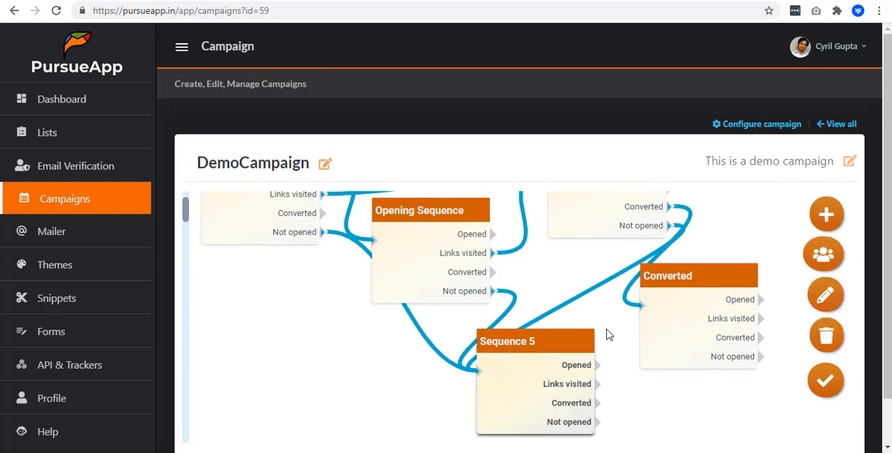
click(825, 295)
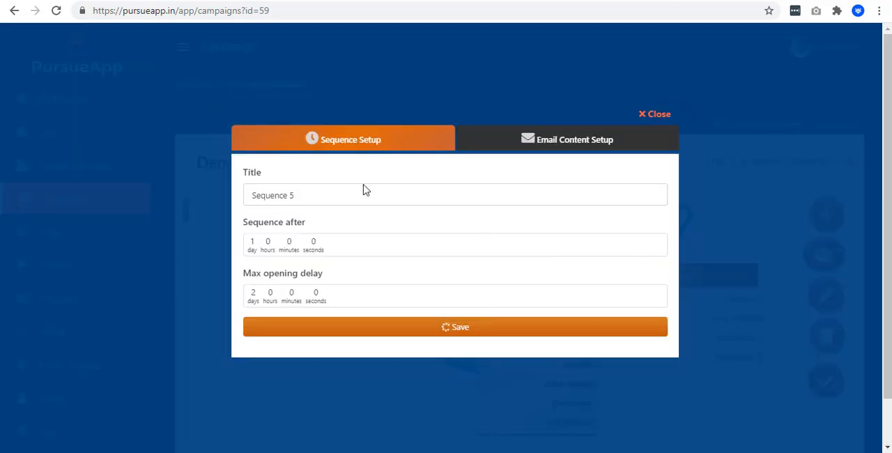
triple_click(335, 200)
text(Unopened Sequence)
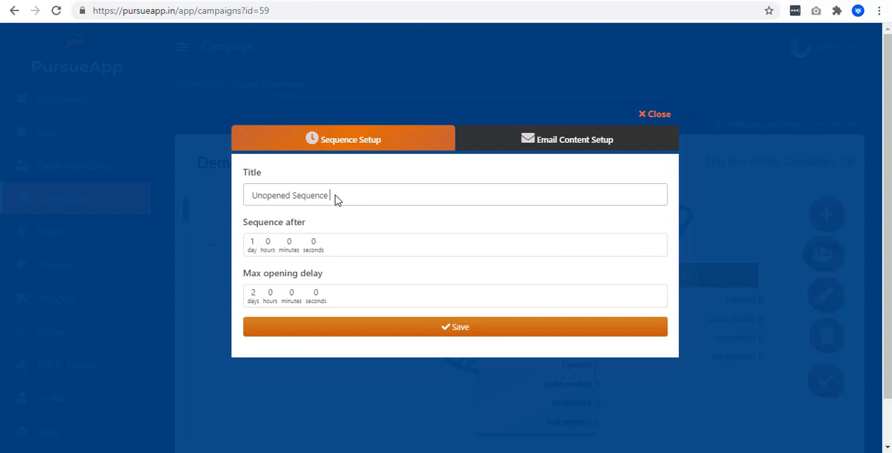
click(252, 246)
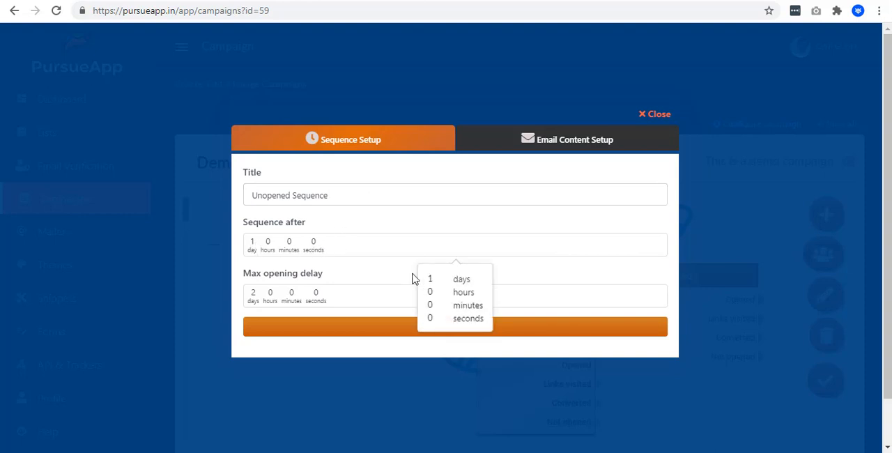
click(437, 279)
click(293, 305)
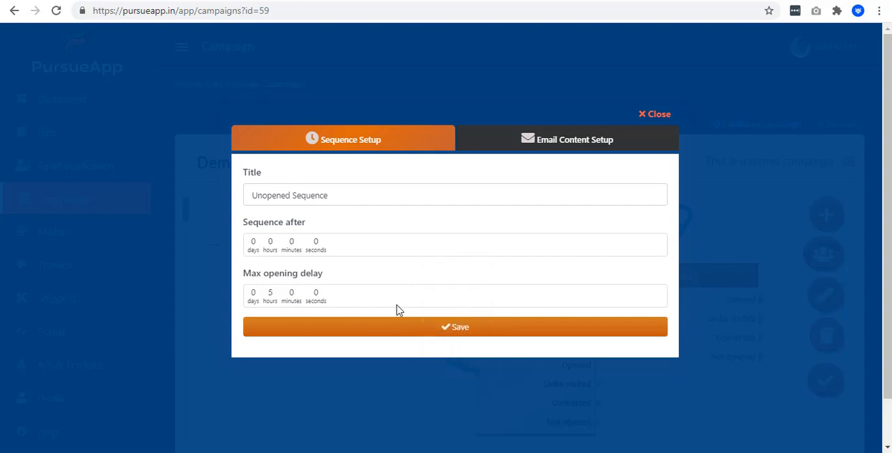
click(401, 326)
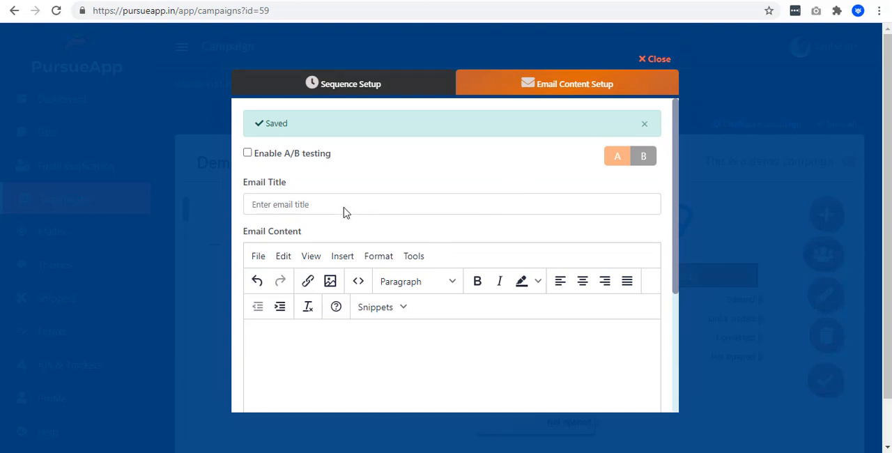
text(HERE))
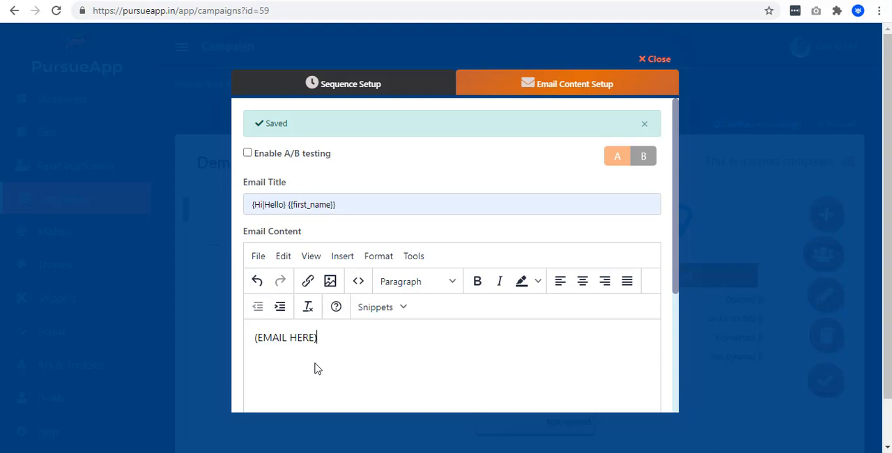
scroll(314, 368, down, 3)
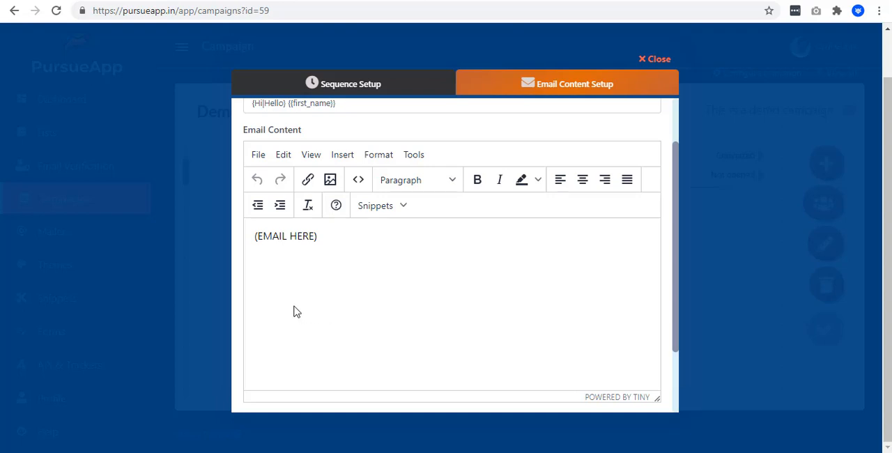
click(307, 180)
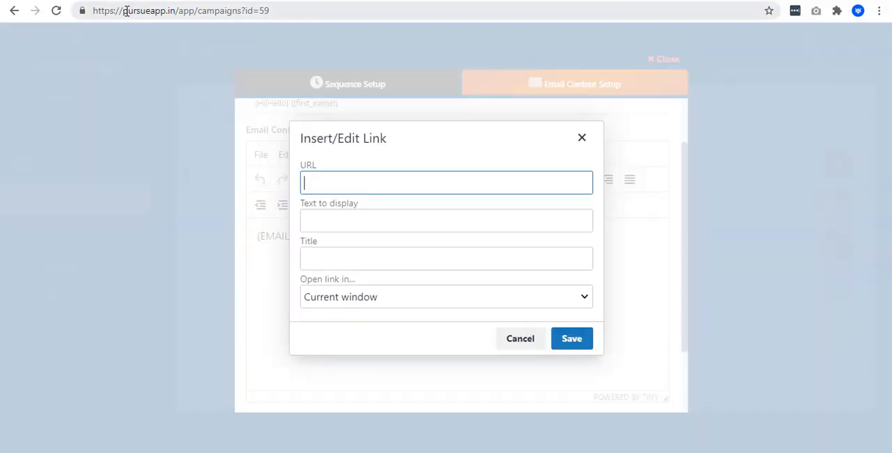
click(352, 188)
text(https://pursueapp.in/app/campaigns?id=59)
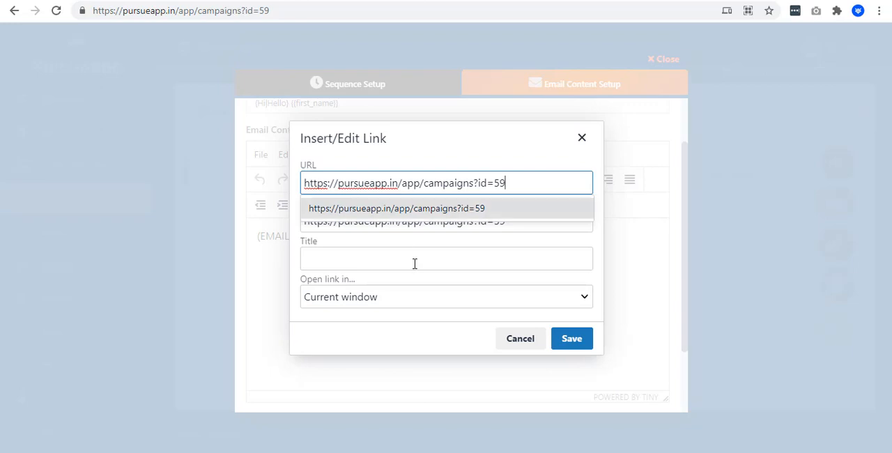
click(414, 263)
click(501, 223)
drag(525, 220, 297, 221)
key(BackSpace)
text(Click )
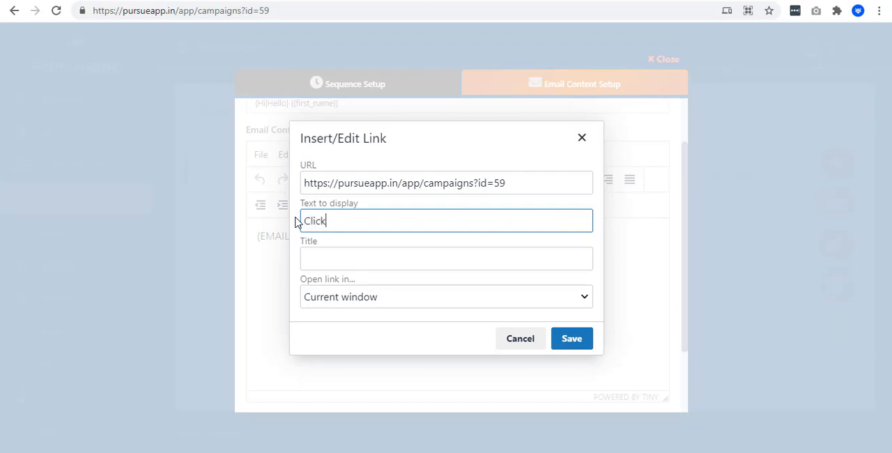
text(Here)
click(321, 249)
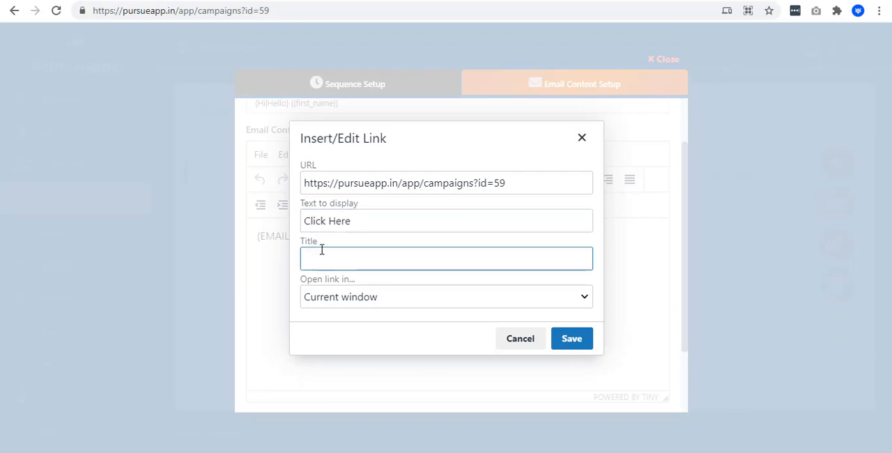
text(Pursueapp)
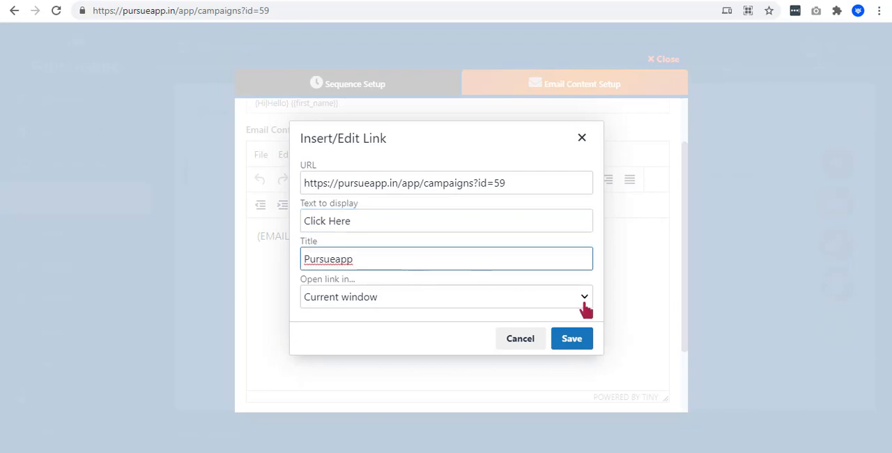
click(576, 340)
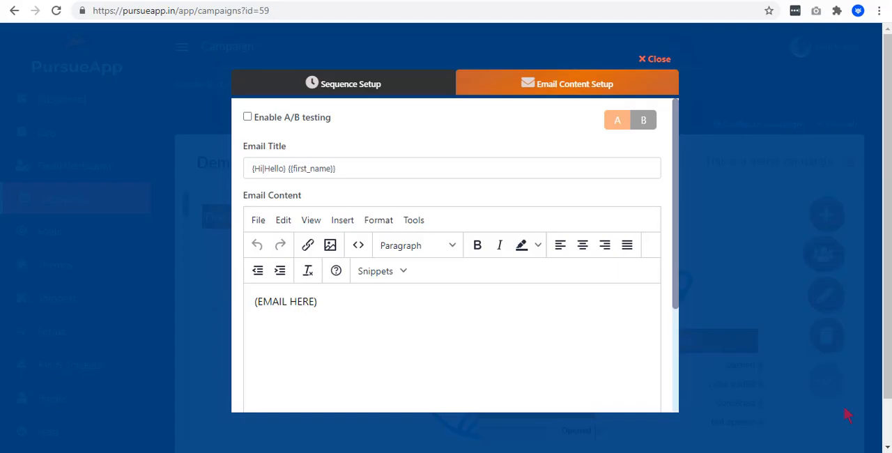
click(358, 250)
click(187, 96)
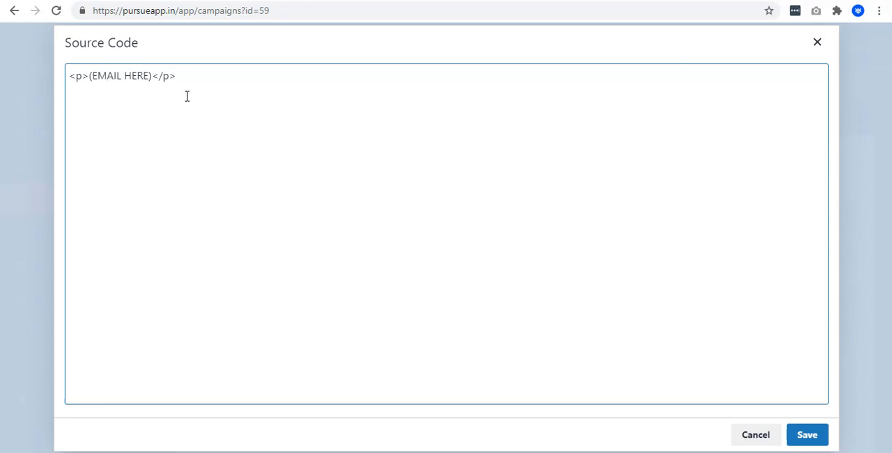
click(817, 42)
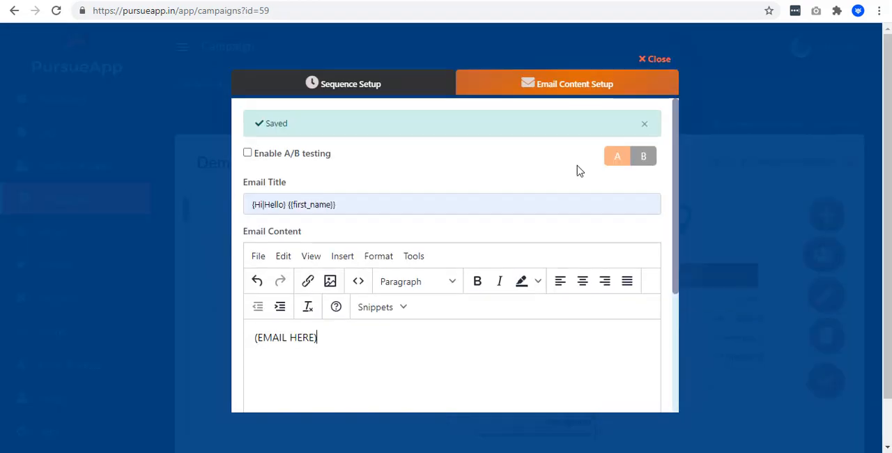
scroll(438, 279, down, 3)
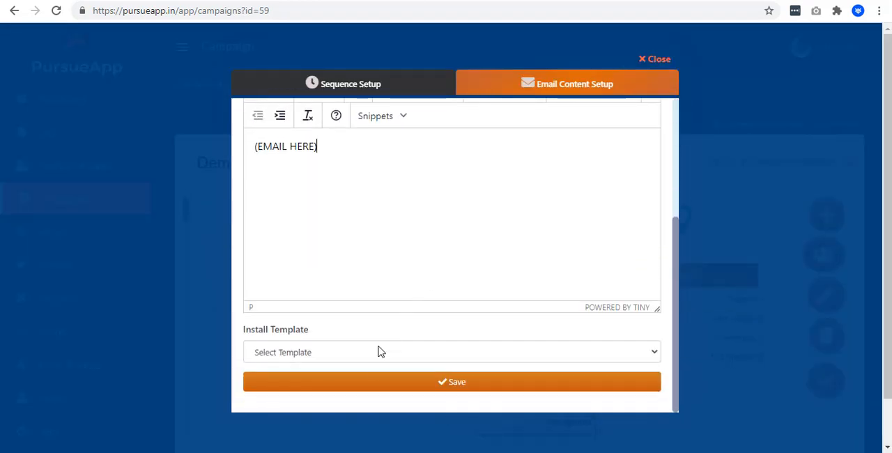
click(449, 387)
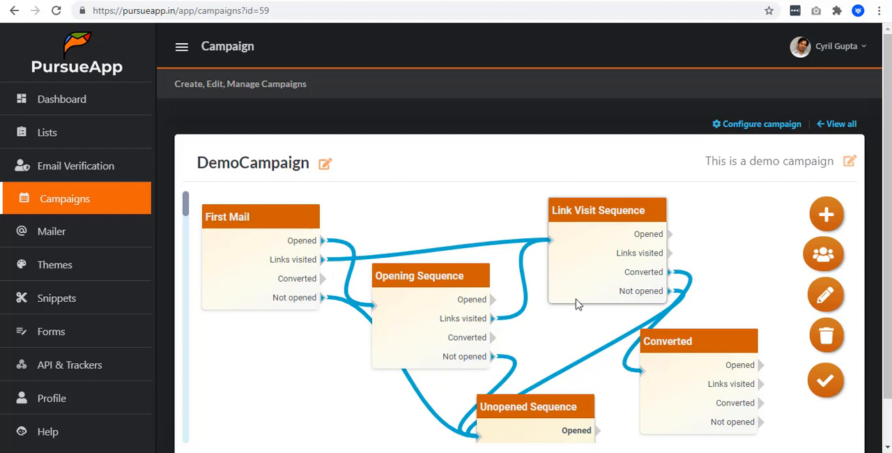
click(831, 388)
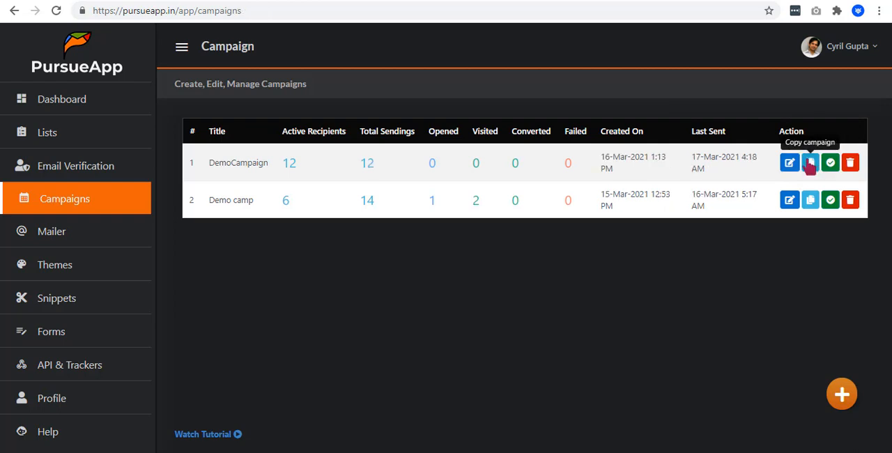
- Reopen DemoCampaign from the campaign list, view its configuration details with the on/off switch, and close them
click(790, 165)
click(769, 129)
click(811, 164)
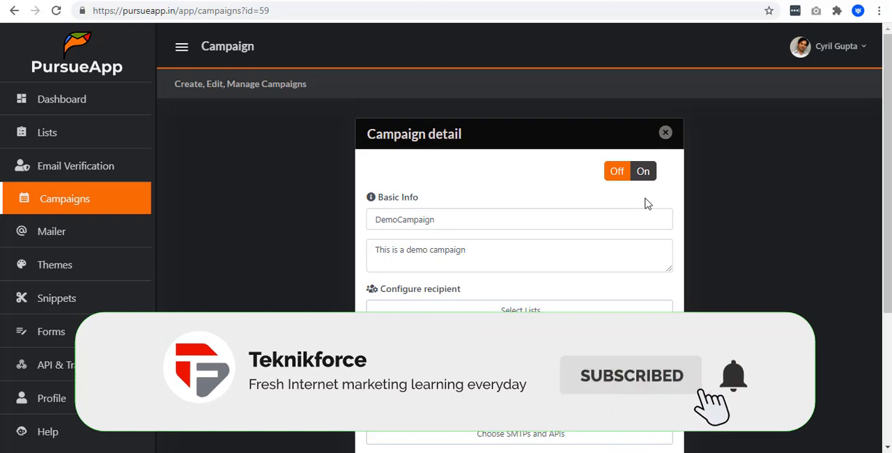
click(666, 133)
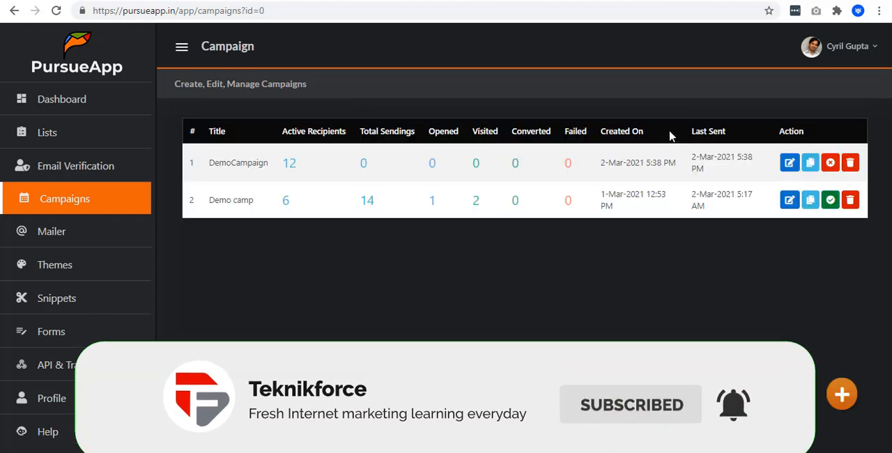